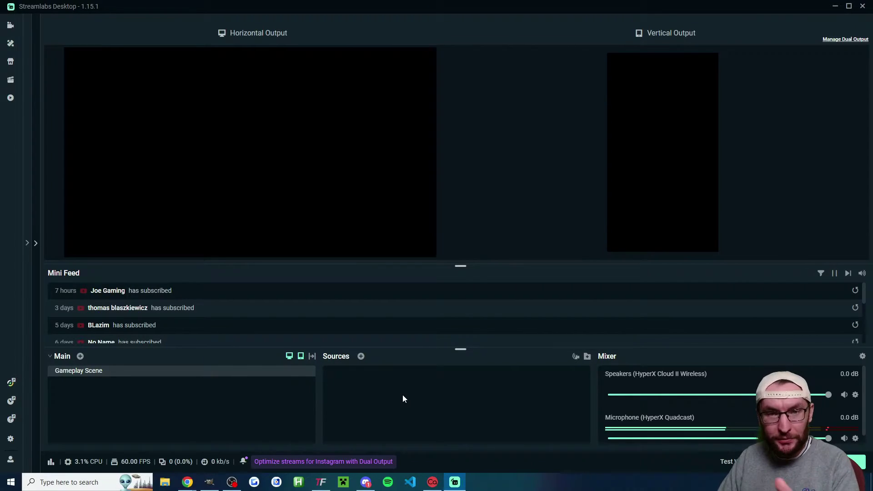
# Set the vertical output's scaled resolution to 1080x1920 in the video settings and close the settings.
pyautogui.click(11, 439)
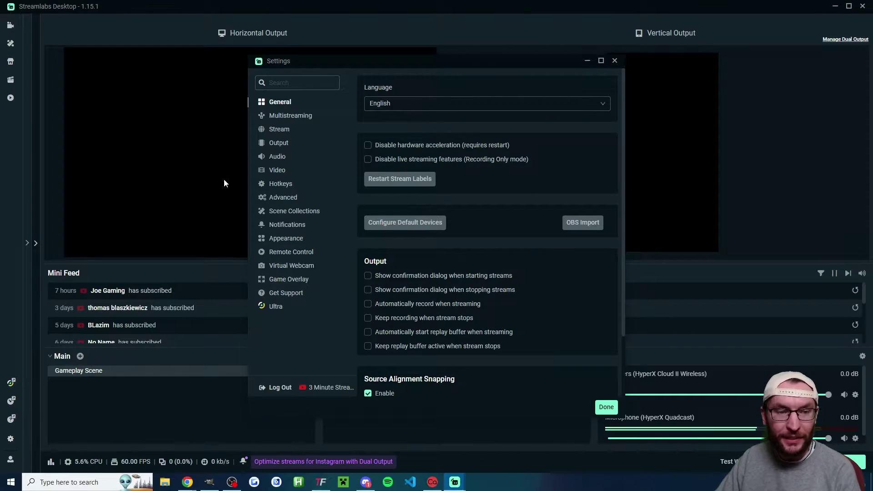
pyautogui.click(278, 171)
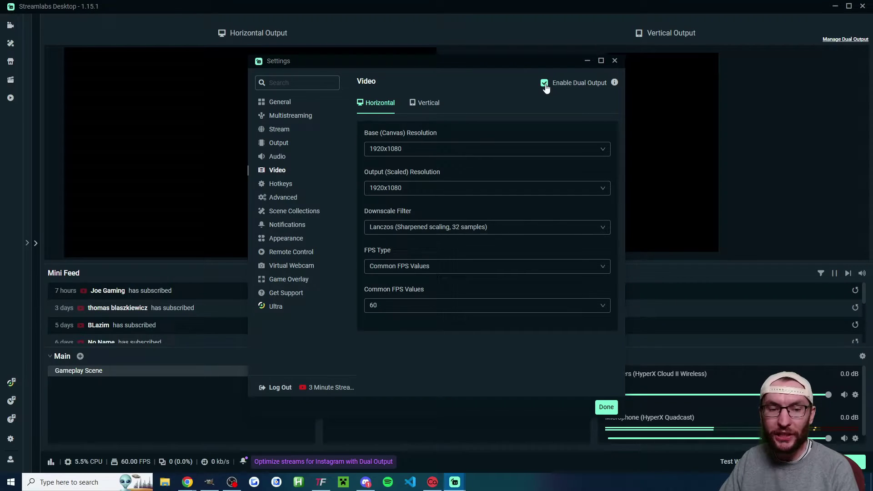
pyautogui.click(426, 106)
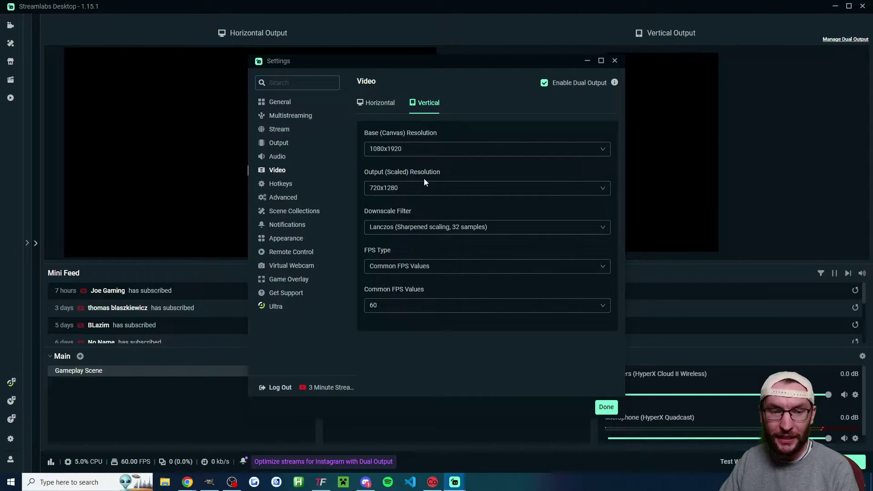
pyautogui.click(425, 188)
pyautogui.click(392, 222)
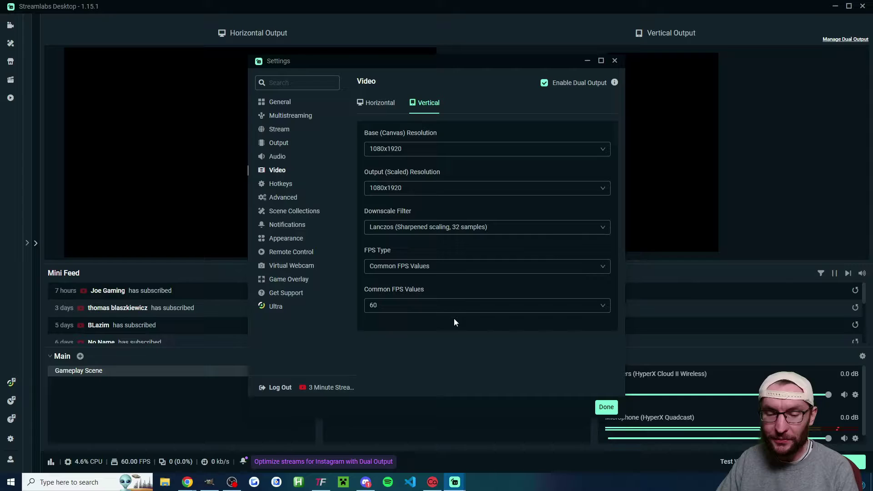
pyautogui.click(607, 408)
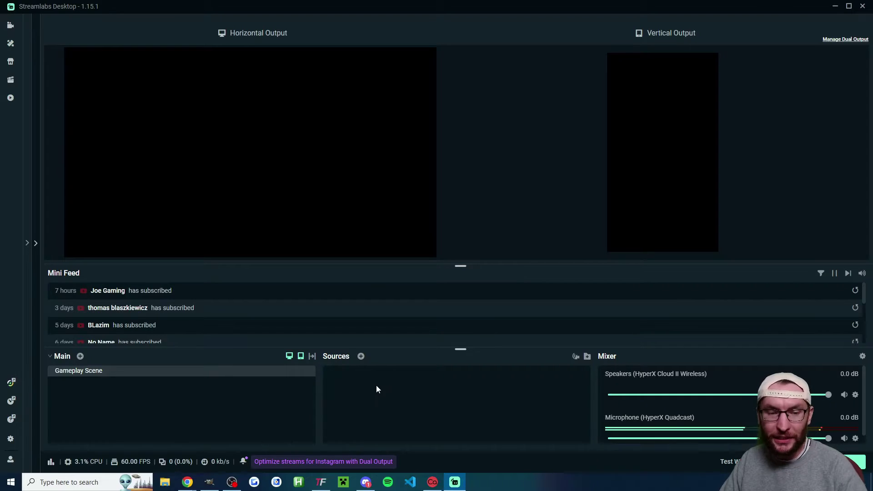
# Add a Display Capture source with its default name that captures Display 3: 1920x1080 @ 3840,0.
pyautogui.click(361, 357)
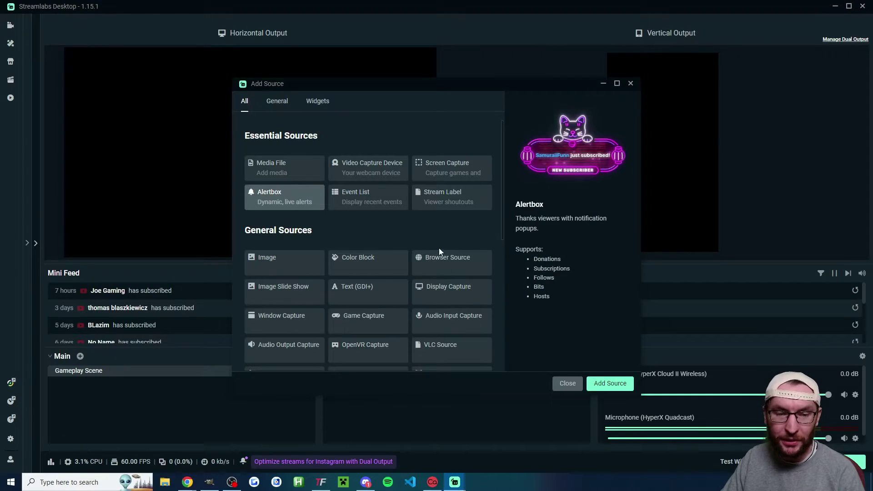
pyautogui.click(451, 291)
pyautogui.click(610, 383)
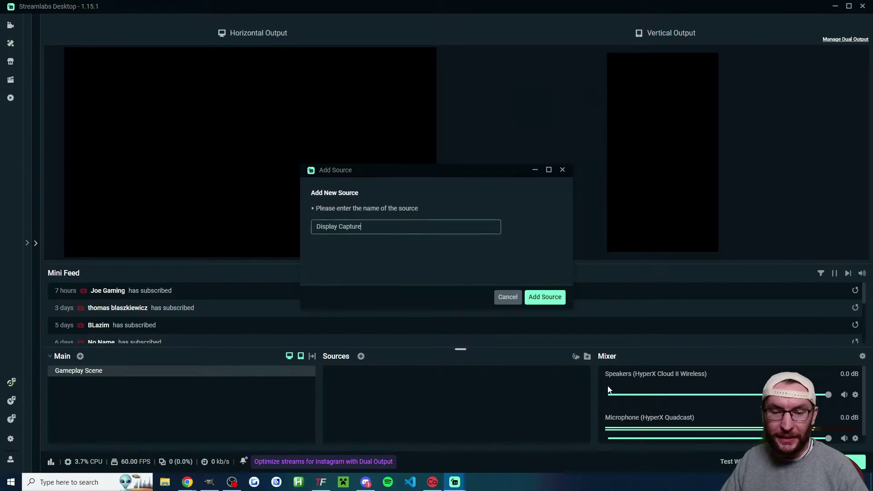
pyautogui.click(545, 297)
pyautogui.click(445, 196)
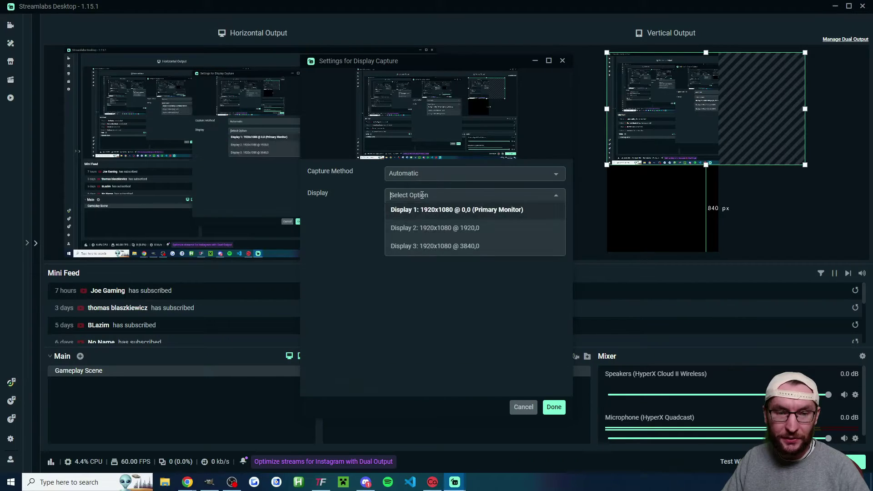
pyautogui.click(425, 249)
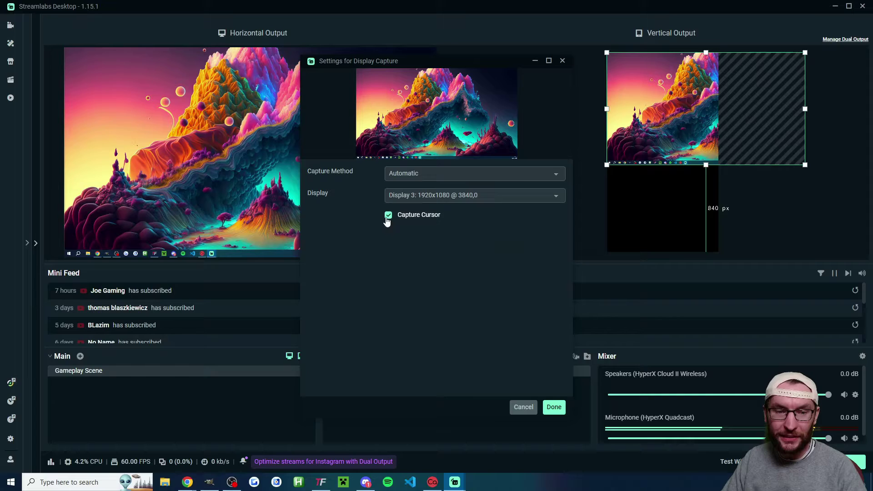
pyautogui.click(553, 408)
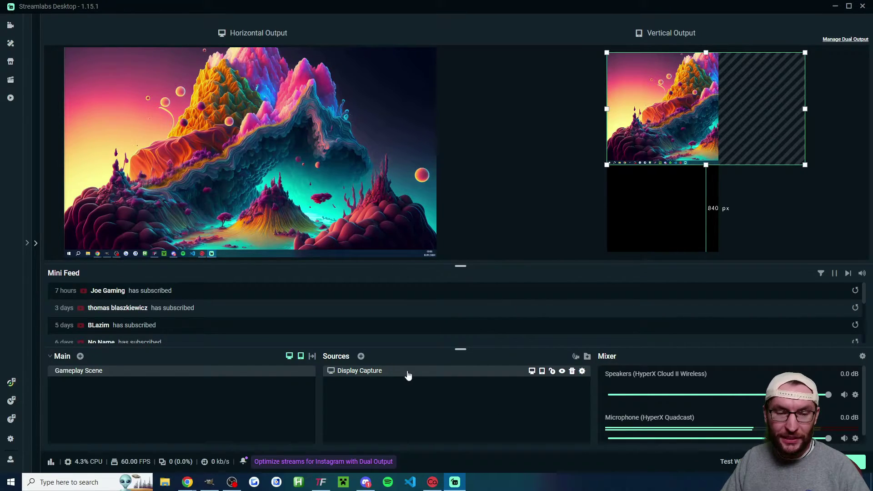
# Hide the display capture from the vertical output and show it again, and enlarge it slightly on the horizontal canvas.
pyautogui.click(542, 371)
pyautogui.click(542, 371)
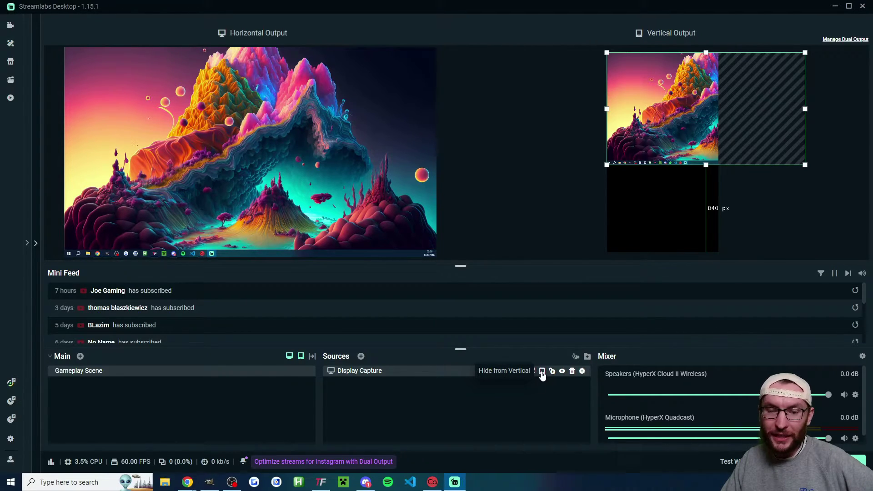
pyautogui.click(371, 371)
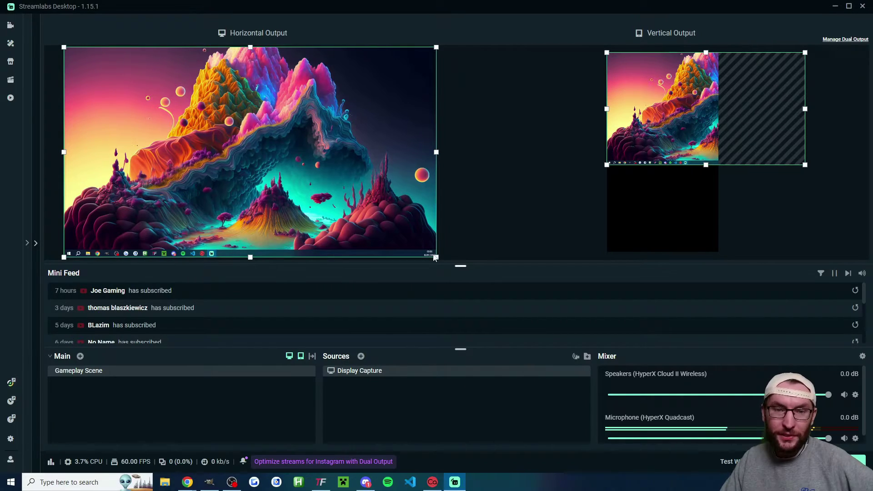
pyautogui.moveTo(436, 257)
pyautogui.mouseDown()
pyautogui.moveTo(342, 201)
pyautogui.moveTo(437, 258)
pyautogui.mouseUp()
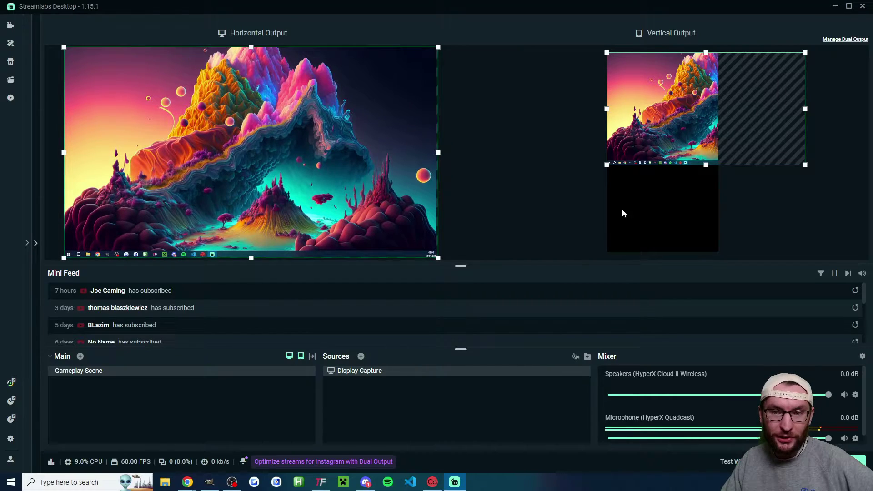
# Centre the display capture at the bottom of the vertical canvas, enlarge it upward to about two thirds of the height, and lock the source.
pyautogui.moveTo(685, 99); pyautogui.dragTo(643, 183)
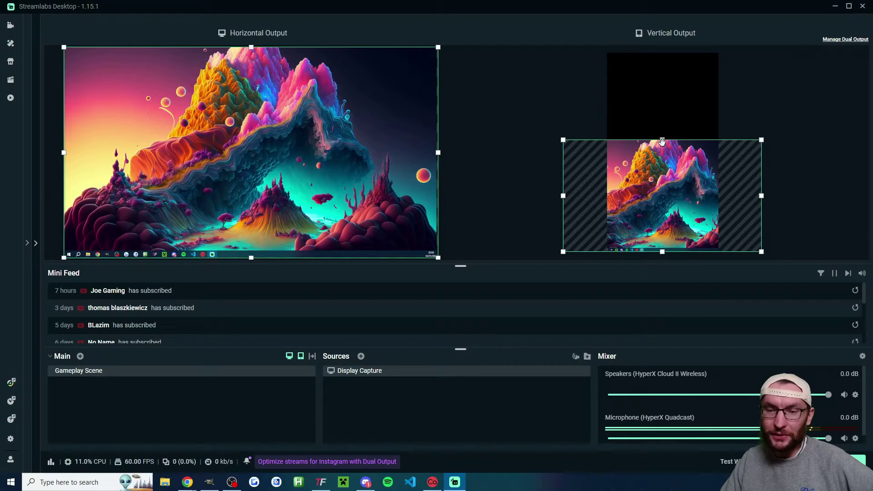
pyautogui.moveTo(663, 141); pyautogui.dragTo(665, 112)
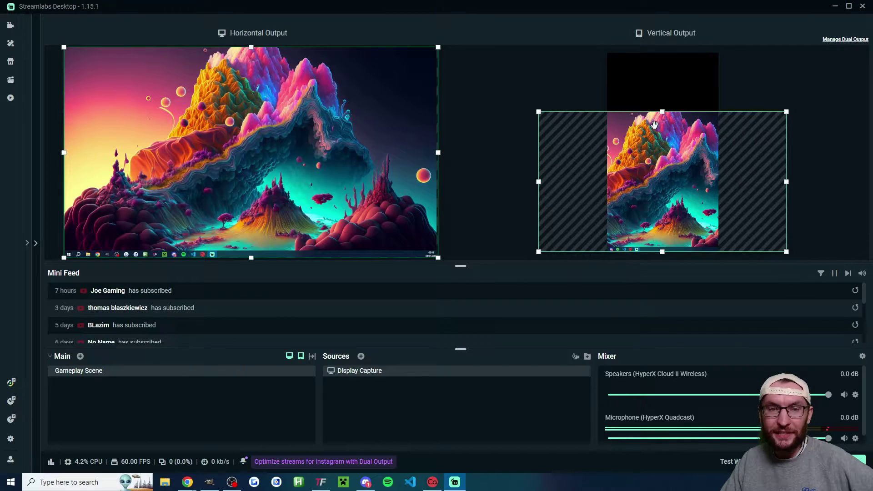
pyautogui.moveTo(532, 372)
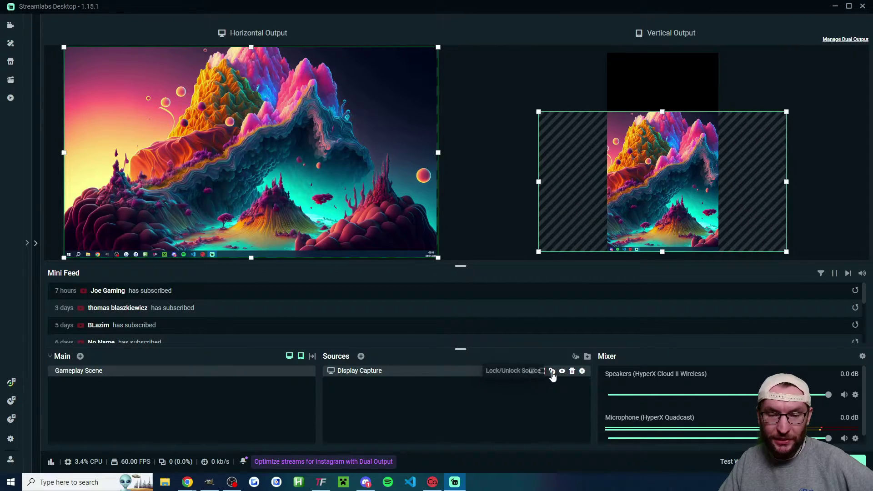
pyautogui.click(551, 372)
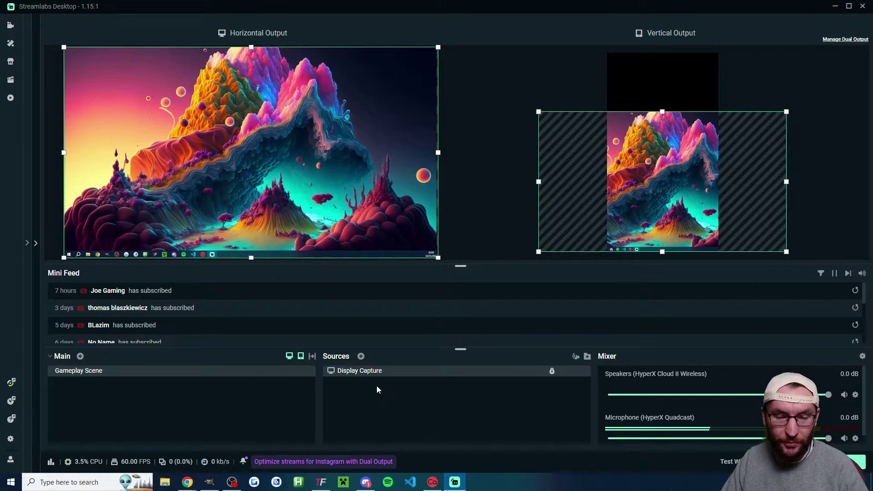
# Add a Video Capture Device source with its default name and choose USB Live camera as its device.
pyautogui.click(360, 356)
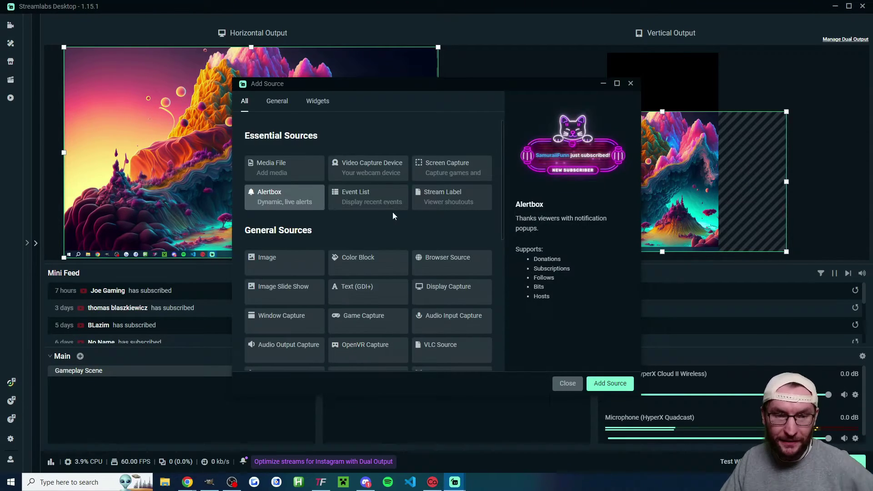
pyautogui.click(370, 167)
pyautogui.click(607, 383)
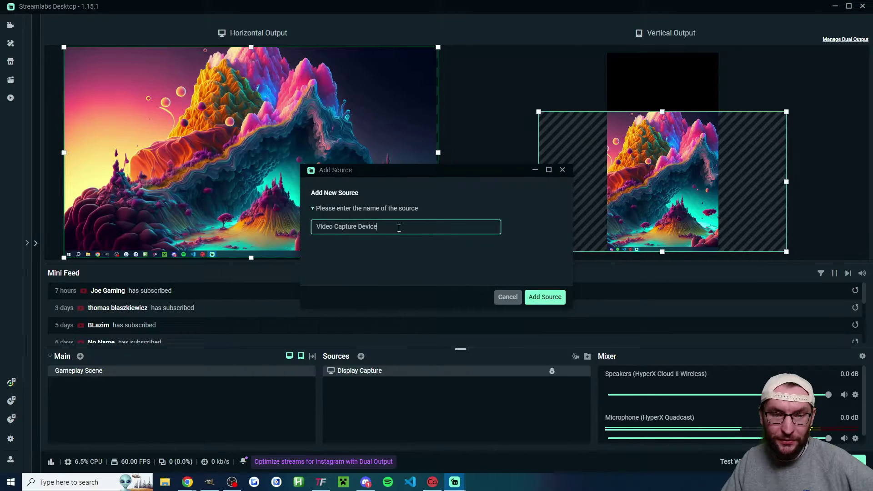
pyautogui.click(546, 297)
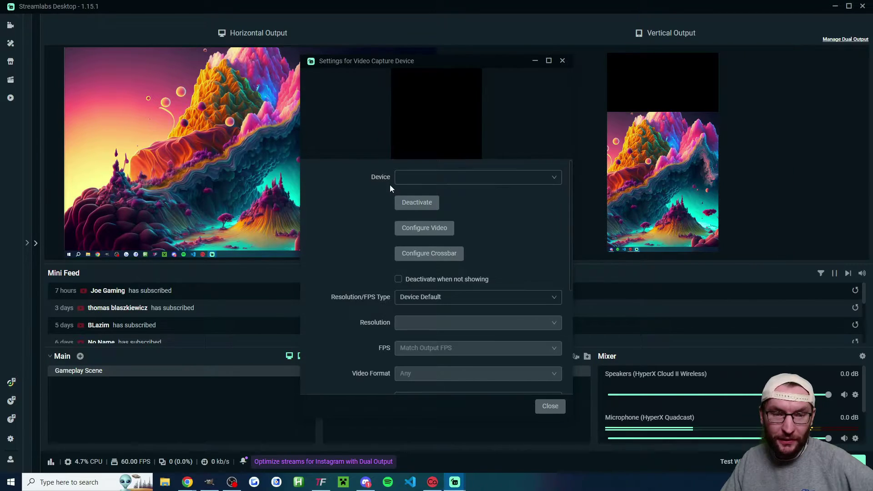
pyautogui.click(425, 179)
pyautogui.click(424, 195)
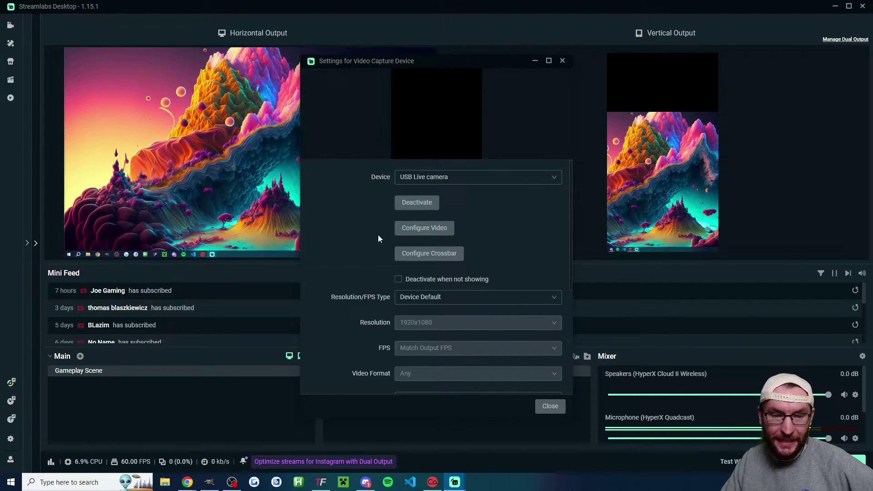
# Set the webcam source to a custom resolution of 1920x1080 at 30 FPS and close its settings.
pyautogui.click(409, 298)
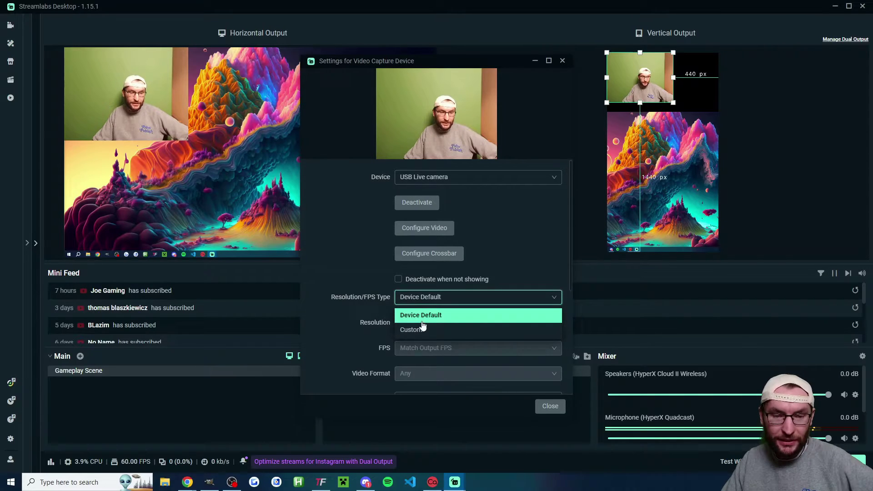
pyautogui.click(421, 334)
pyautogui.click(413, 328)
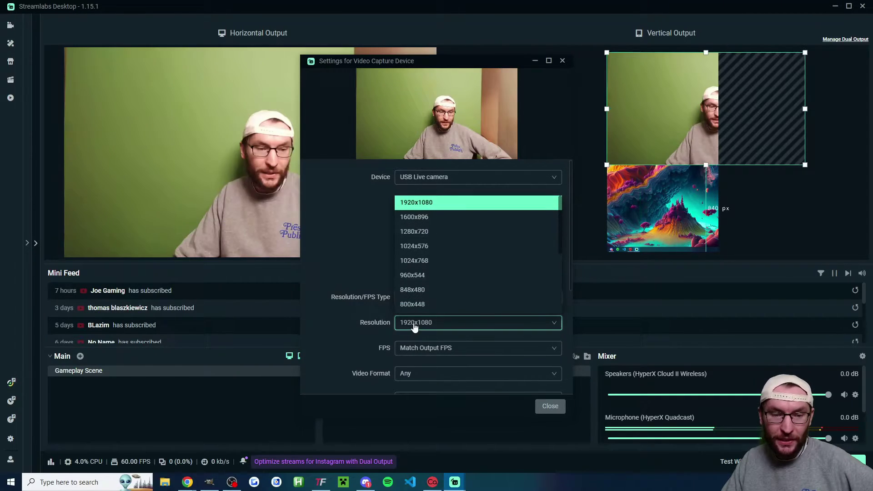
pyautogui.click(422, 205)
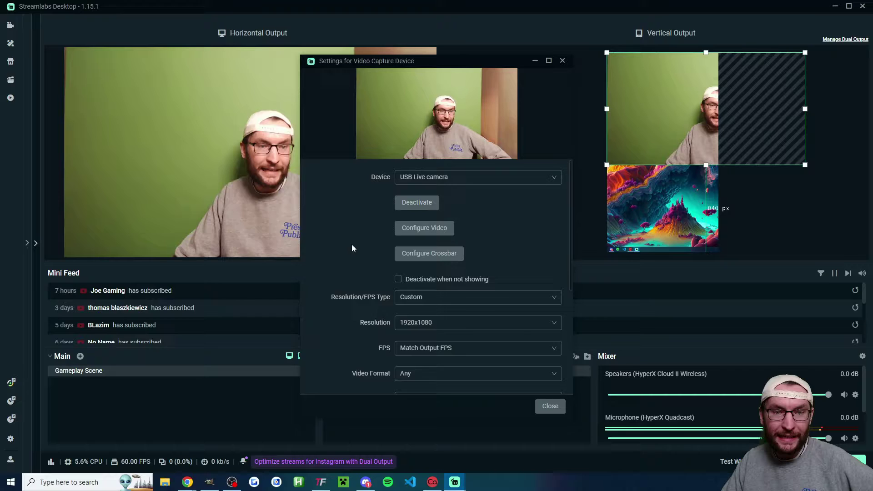
pyautogui.scroll(-1, 360, 263)
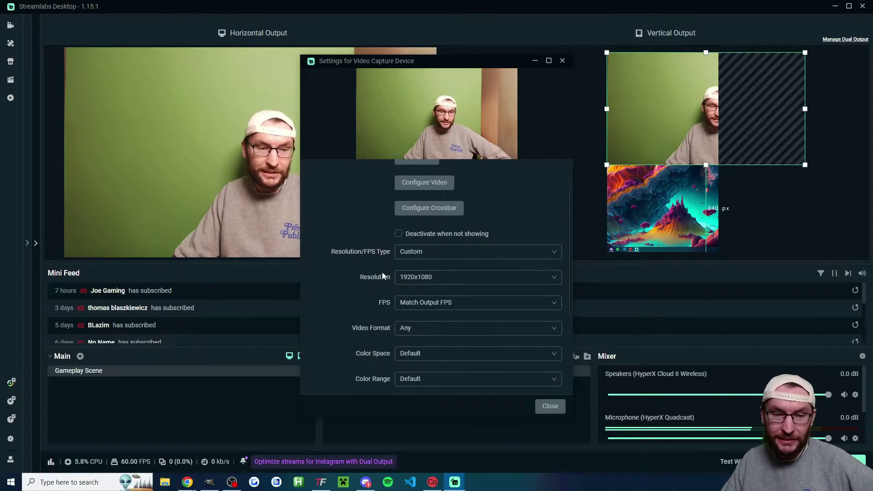
pyautogui.scroll(-1, 364, 260)
pyautogui.click(410, 258)
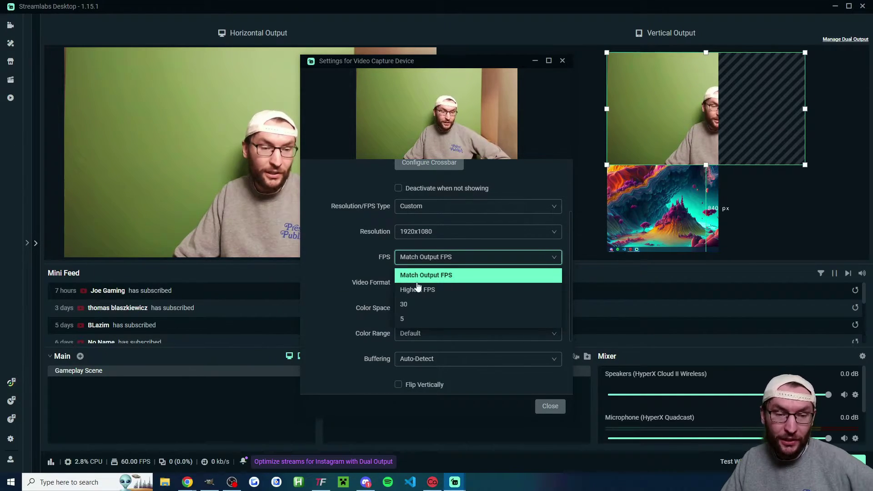
pyautogui.click(410, 305)
pyautogui.scroll(-2, 358, 255)
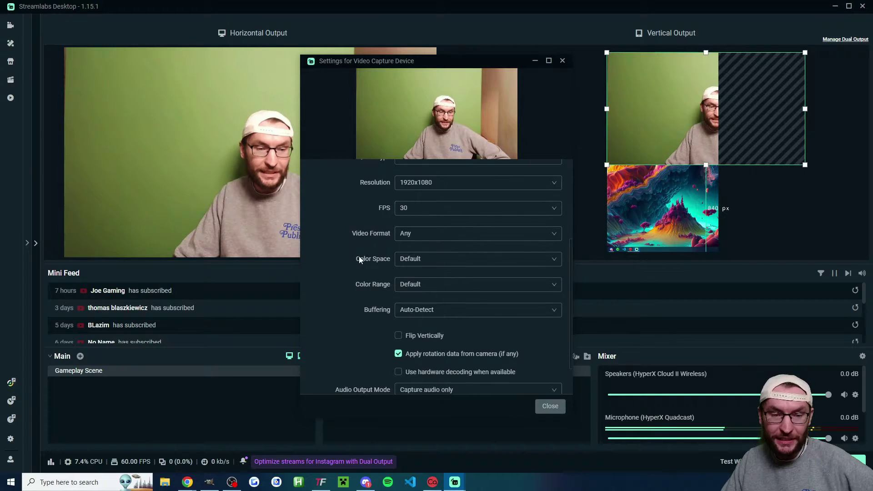
pyautogui.click(551, 406)
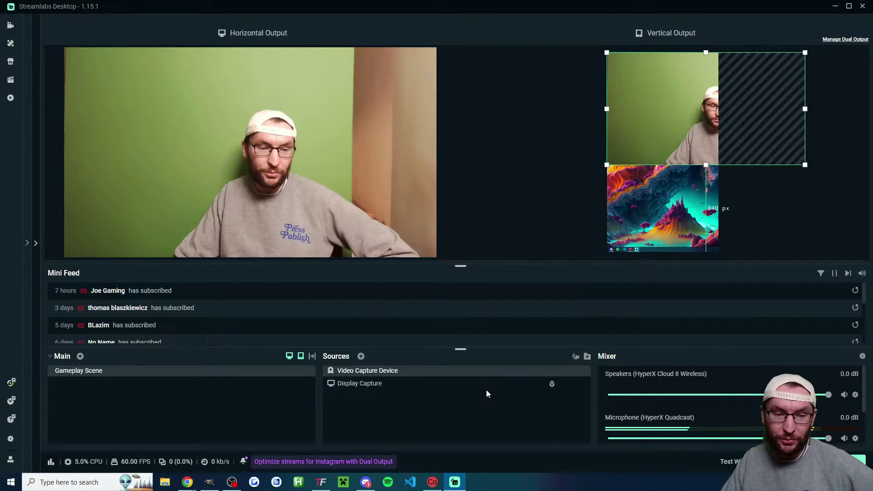
# Shrink the webcam on the horizontal canvas to a small overlay near the canvas's left edge and centre it vertically.
pyautogui.click(400, 371)
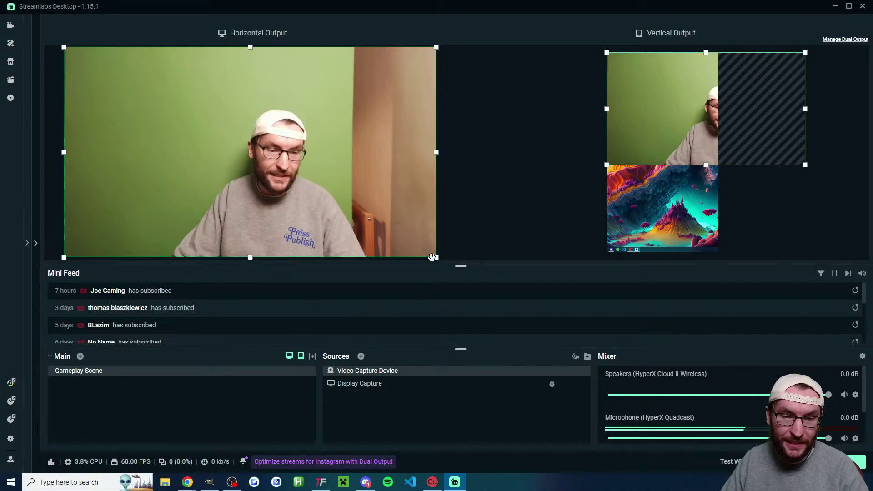
pyautogui.moveTo(438, 258); pyautogui.dragTo(128, 69)
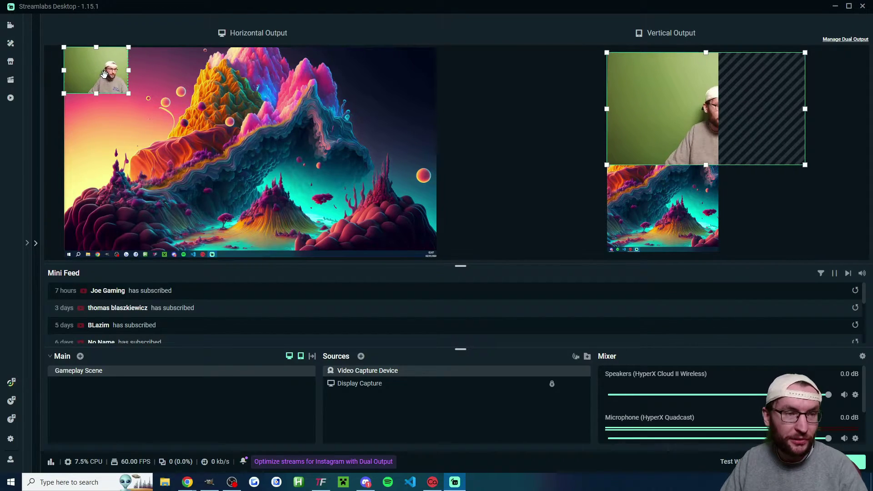
pyautogui.moveTo(94, 68); pyautogui.dragTo(98, 147)
pyautogui.rightClick(97, 148)
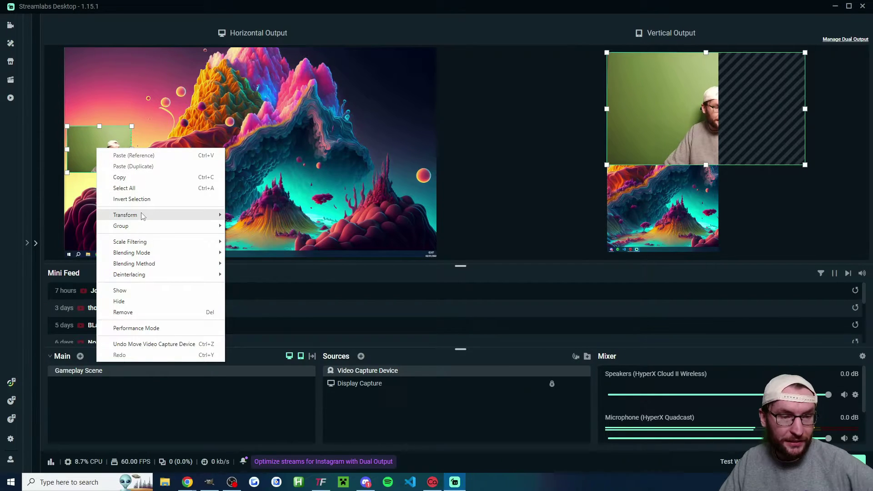
pyautogui.moveTo(141, 214)
pyautogui.click(268, 291)
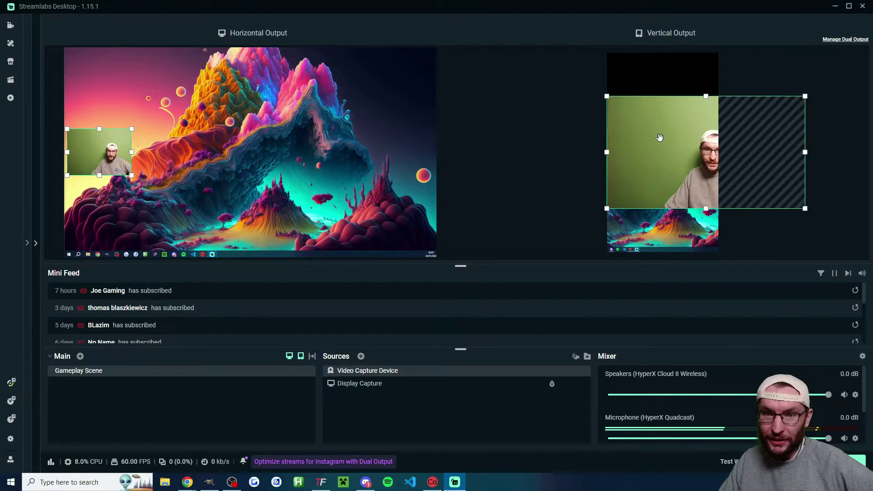
# Move the webcam to the top of the vertical canvas, shrink it to fit the canvas width, and lock the source.
pyautogui.moveTo(660, 136); pyautogui.dragTo(660, 94)
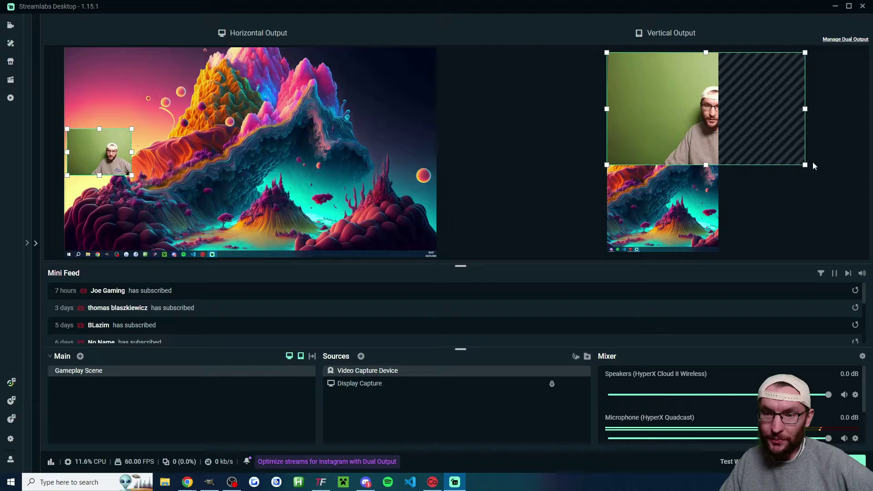
pyautogui.moveTo(794, 159); pyautogui.dragTo(709, 117)
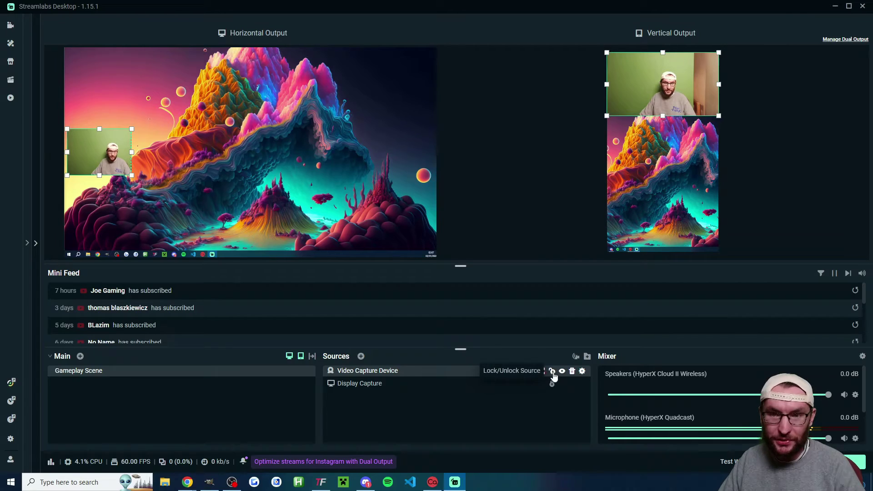
pyautogui.click(553, 371)
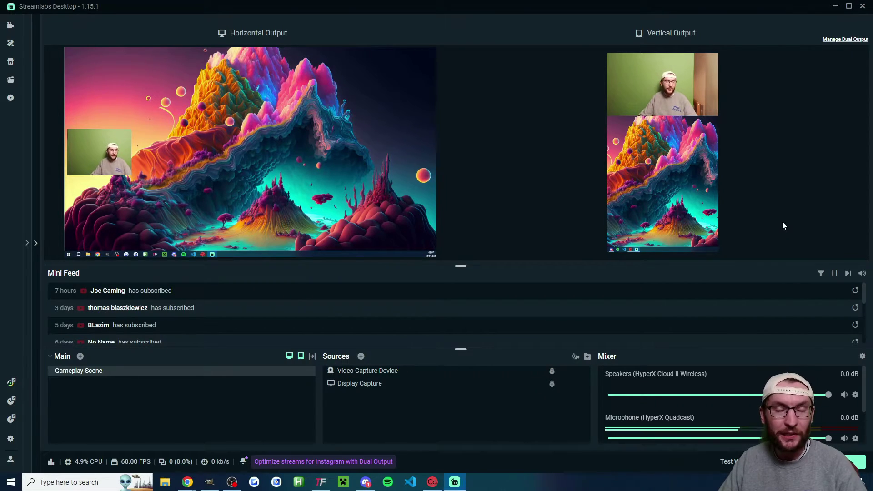
# Add an Alertbox source to the Gameplay Scene with its default name.
pyautogui.click(361, 357)
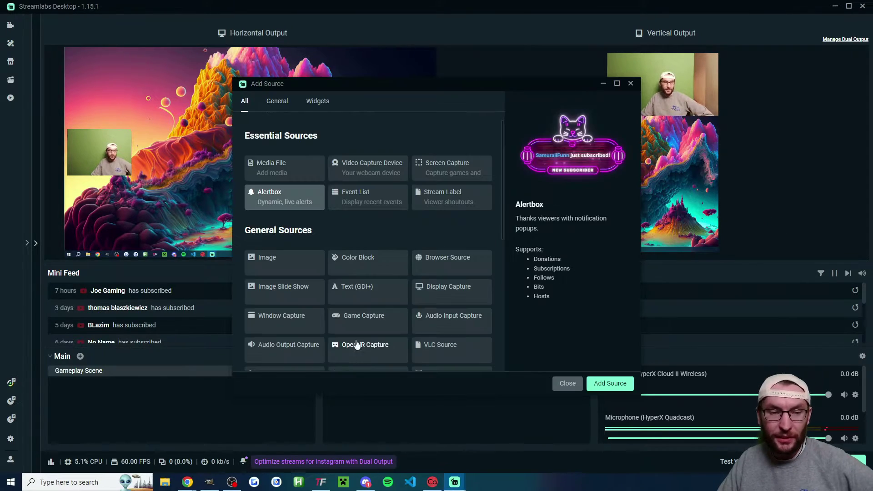
pyautogui.click(606, 385)
pyautogui.click(543, 297)
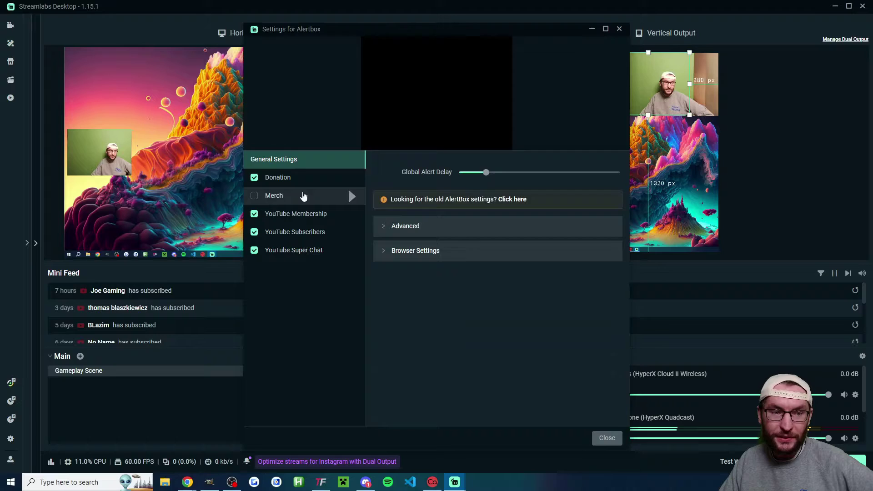
# Review the Donation, YouTube Membership, YouTube Subscribers and YouTube Super Chat alert settings, and close the Alertbox settings.
pyautogui.click(296, 178)
pyautogui.click(311, 214)
pyautogui.click(308, 233)
pyautogui.click(300, 250)
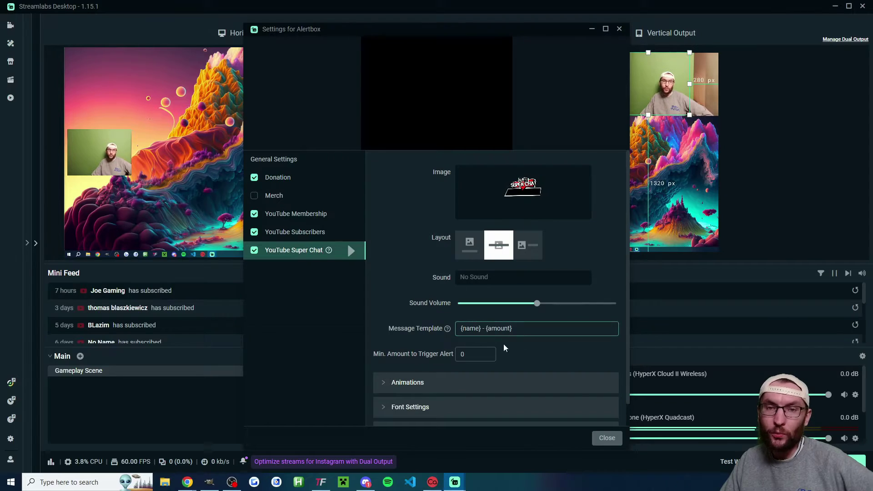
pyautogui.click(606, 442)
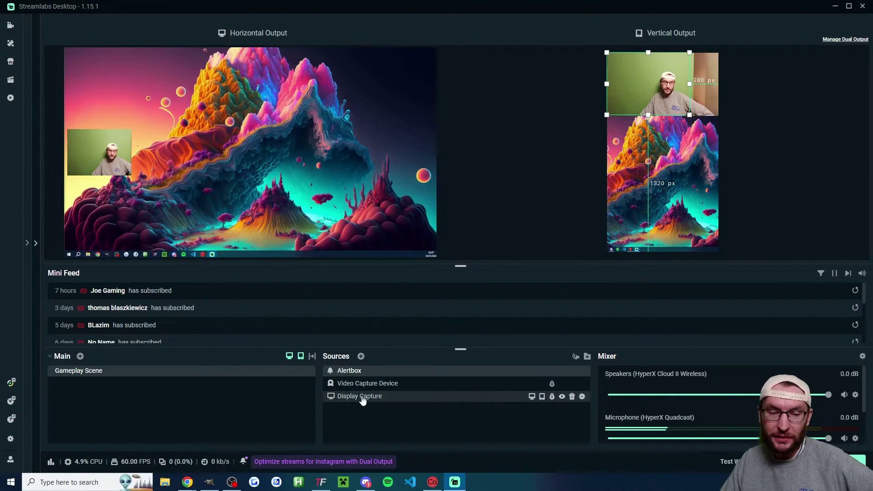
# Move the Alertbox below the webcam on the vertical canvas and centre it on the screen.
pyautogui.click(351, 374)
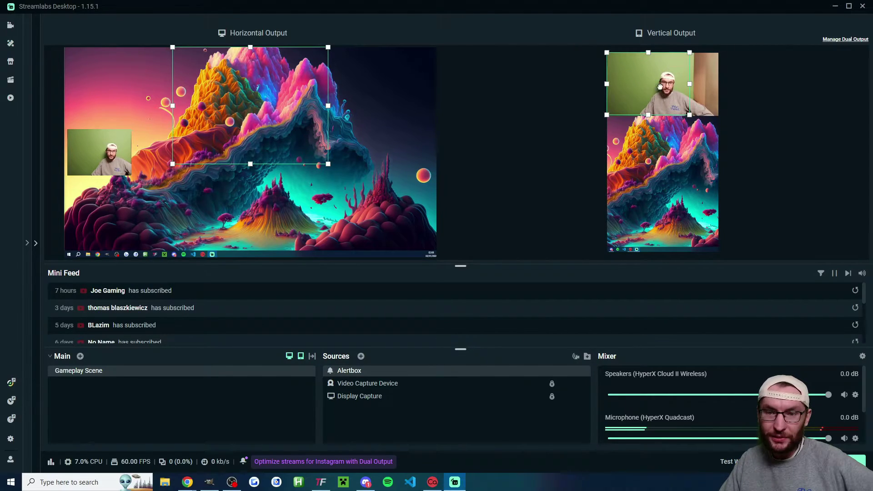
pyautogui.moveTo(672, 136); pyautogui.dragTo(665, 152)
pyautogui.rightClick(666, 153)
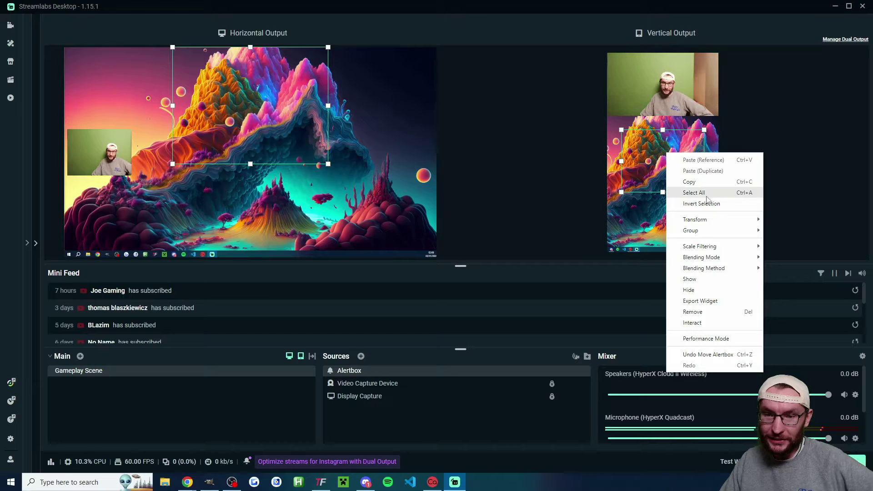
pyautogui.moveTo(712, 221)
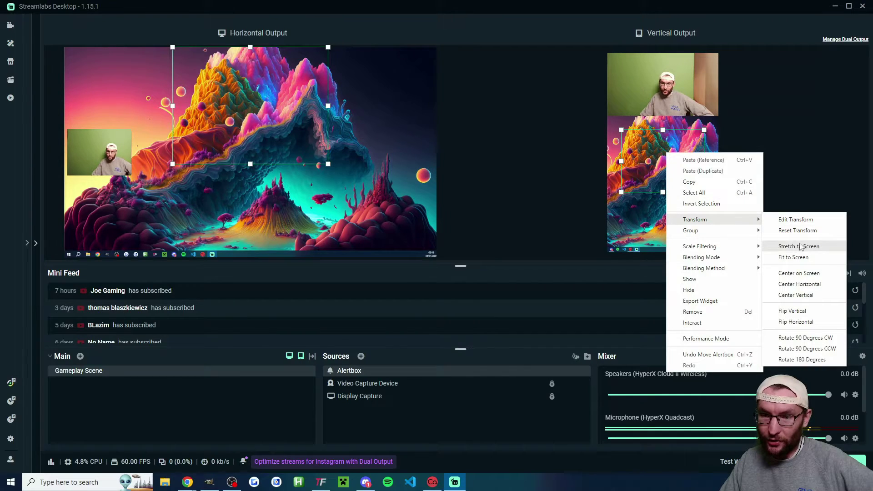
pyautogui.click(812, 275)
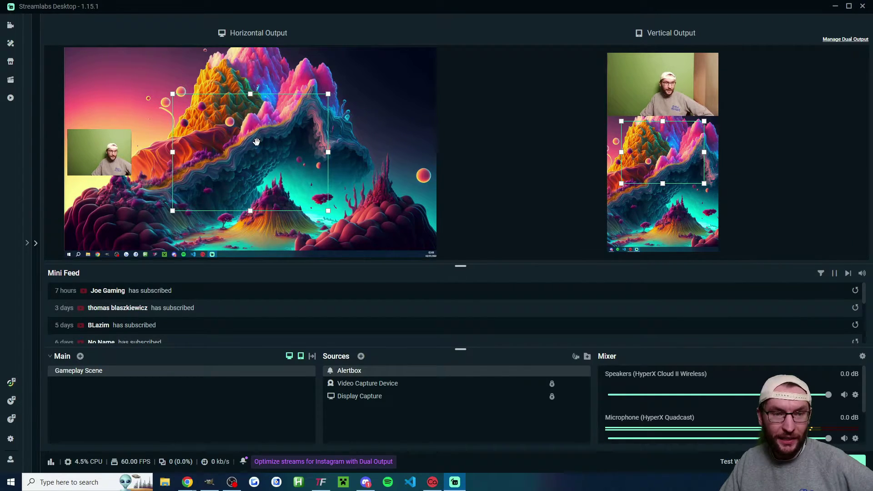
# Move the Alertbox near the top edge of the horizontal canvas and lock the source.
pyautogui.moveTo(254, 144); pyautogui.dragTo(258, 103)
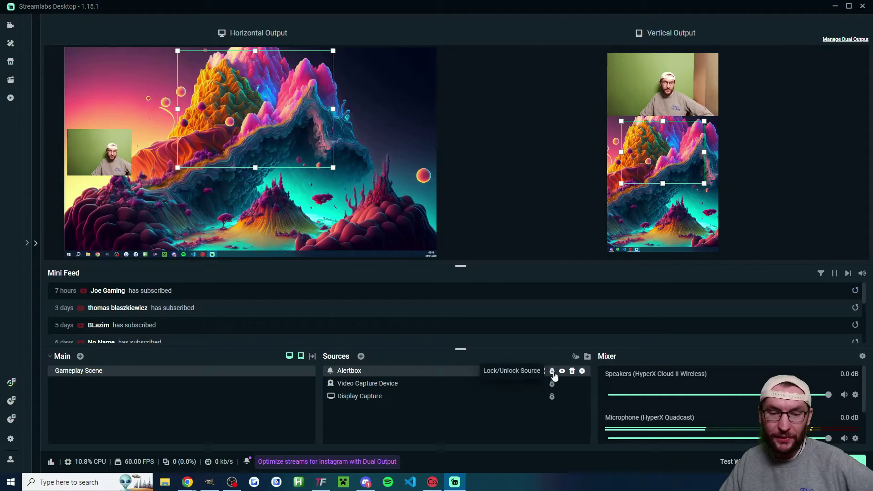
pyautogui.click(553, 371)
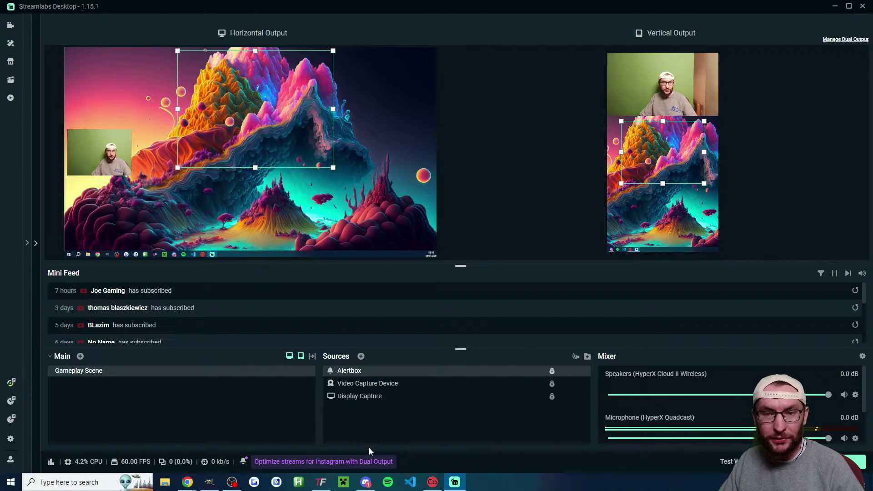
# In the audio settings, choose Speakers (HyperX Cloud II Wireless) as Desktop Audio Device 1 and Microphone (HyperX Quadcast) as Mic/Auxiliary Device 1.
pyautogui.click(10, 439)
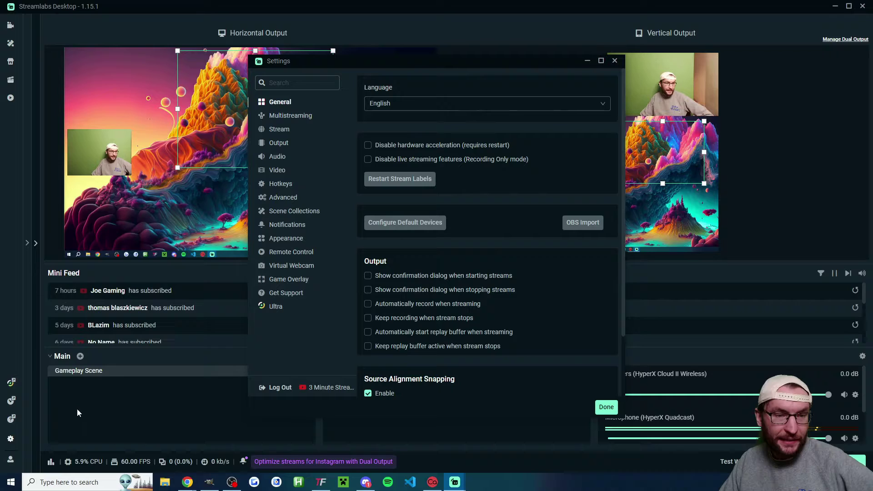
pyautogui.click(279, 157)
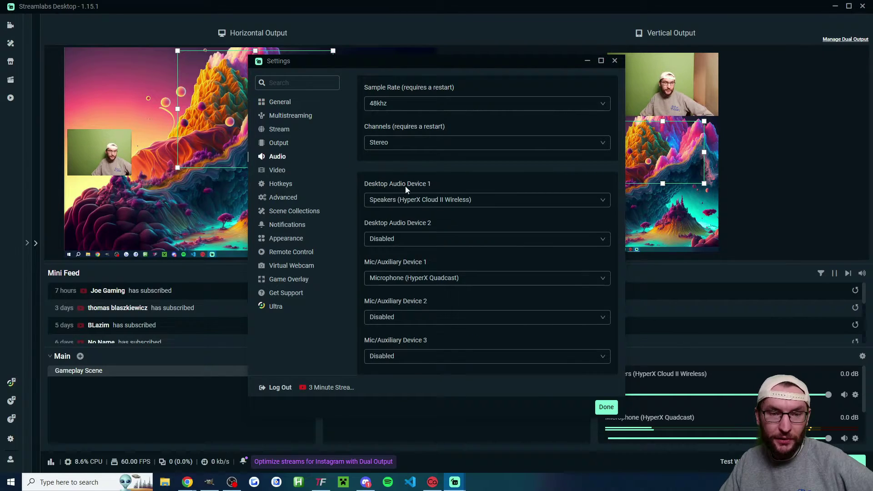
pyautogui.click(426, 200)
pyautogui.click(433, 247)
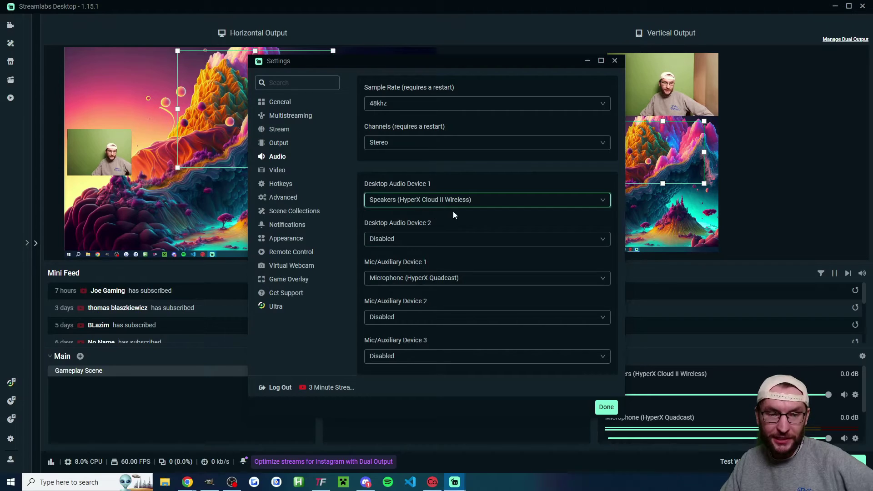
pyautogui.click(427, 282)
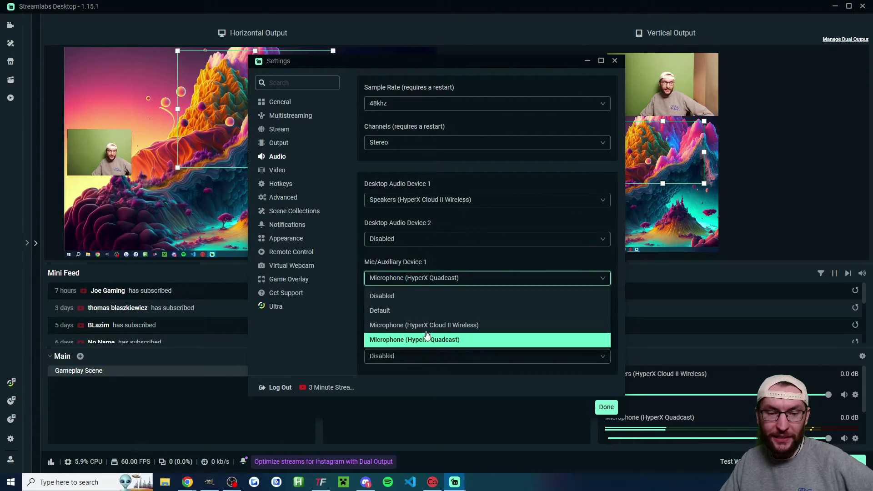
pyautogui.click(417, 341)
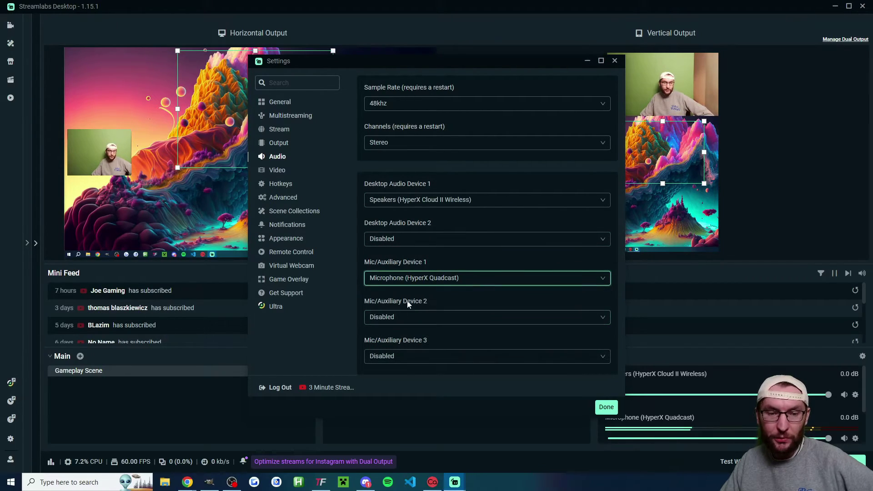
# Check the streaming video bitrate in the output settings.
pyautogui.click(280, 143)
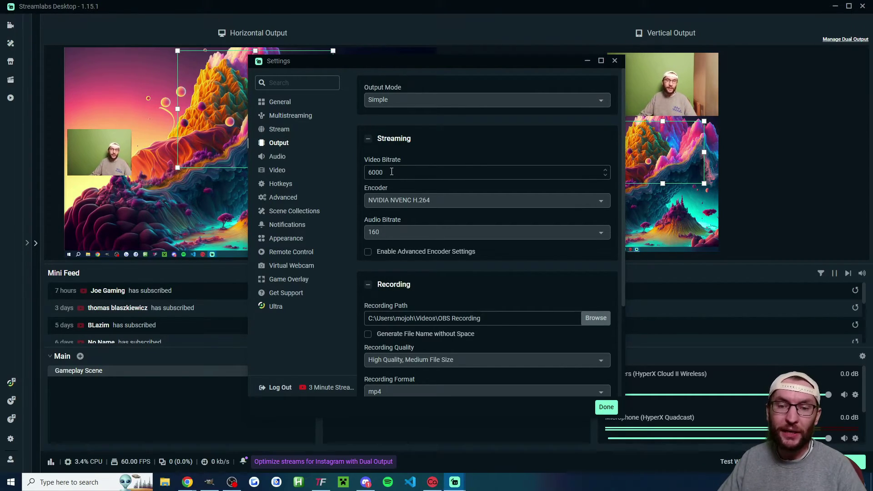
pyautogui.doubleClick(373, 172)
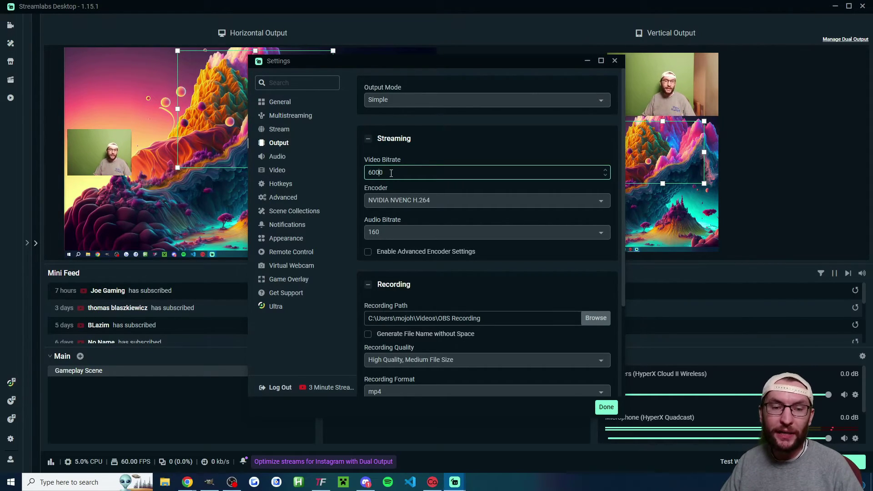
# Connect Instagram as a stream destination in the stream settings.
pyautogui.click(280, 129)
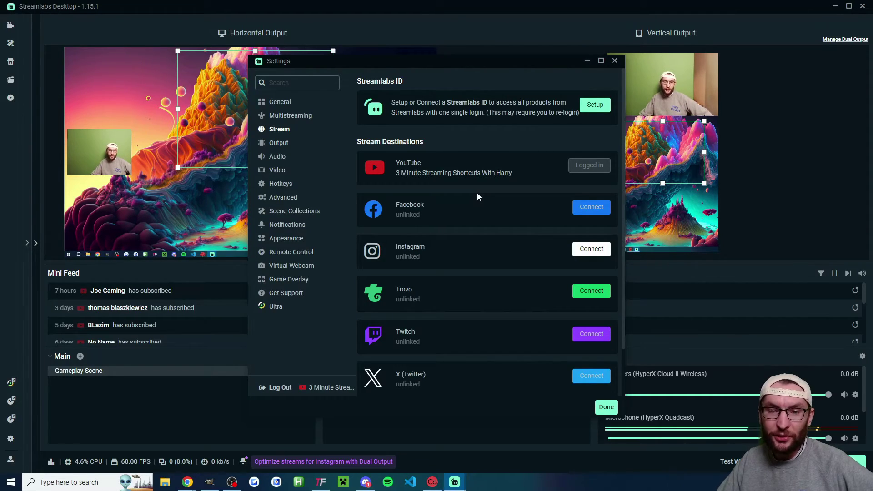
pyautogui.scroll(-1, 460, 166)
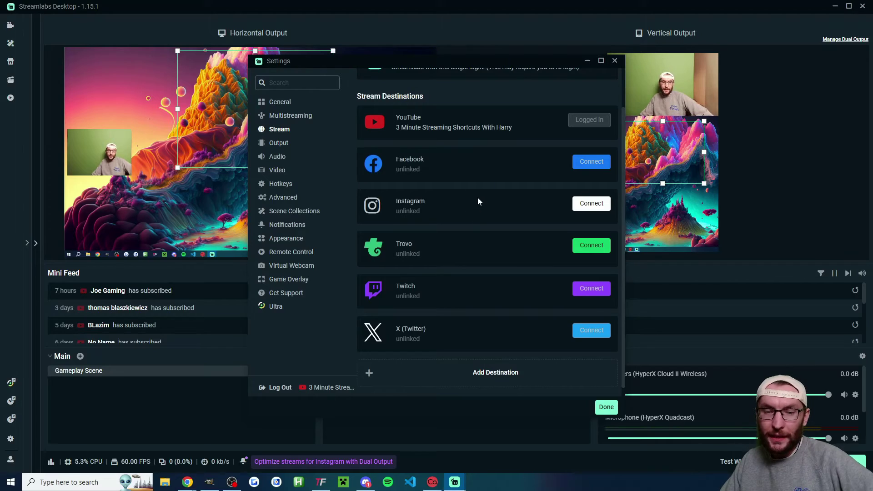
pyautogui.click(593, 206)
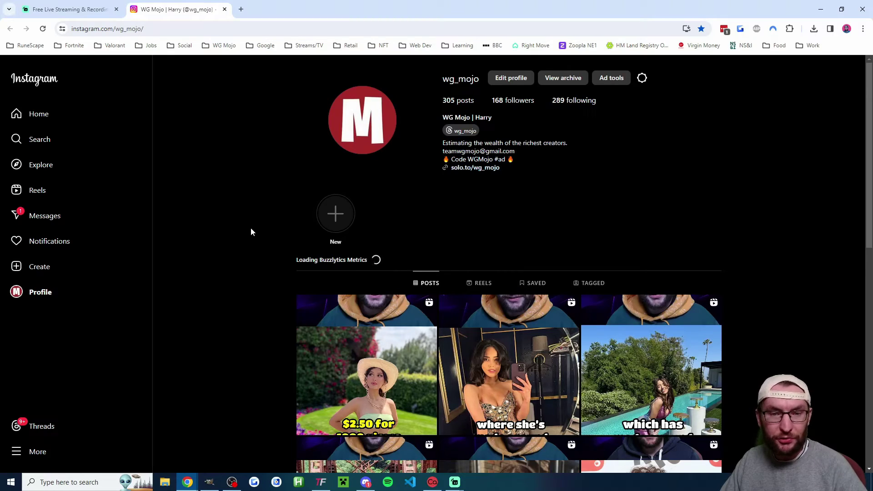
# On the Instagram profile page, create a live video titled "test" with the audience set to Practice.
pyautogui.click(26, 270)
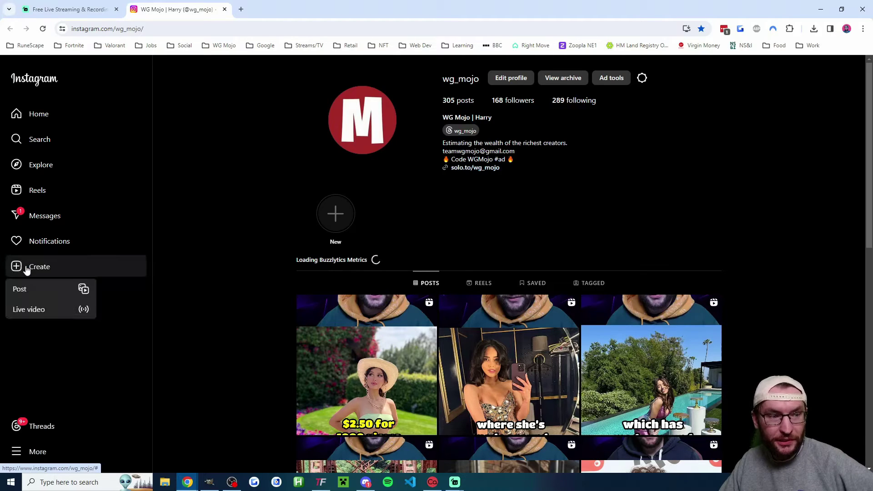
pyautogui.click(56, 311)
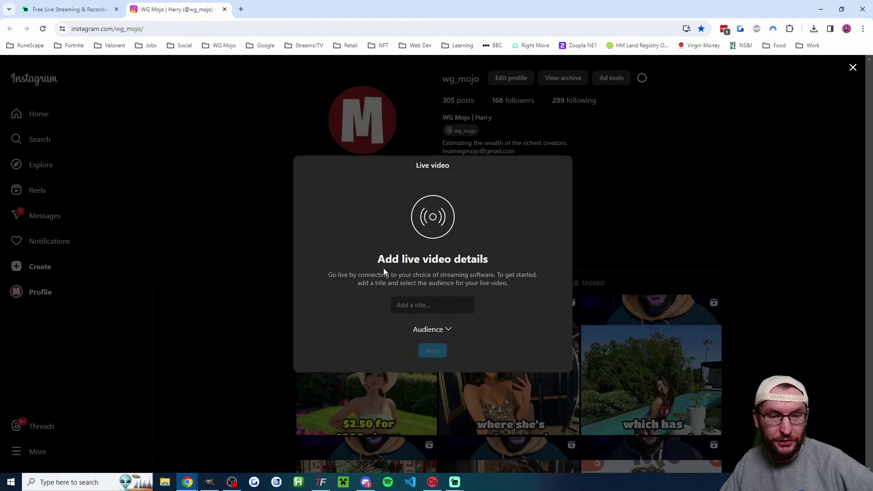
pyautogui.click(436, 306)
pyautogui.write('test')
pyautogui.click(439, 329)
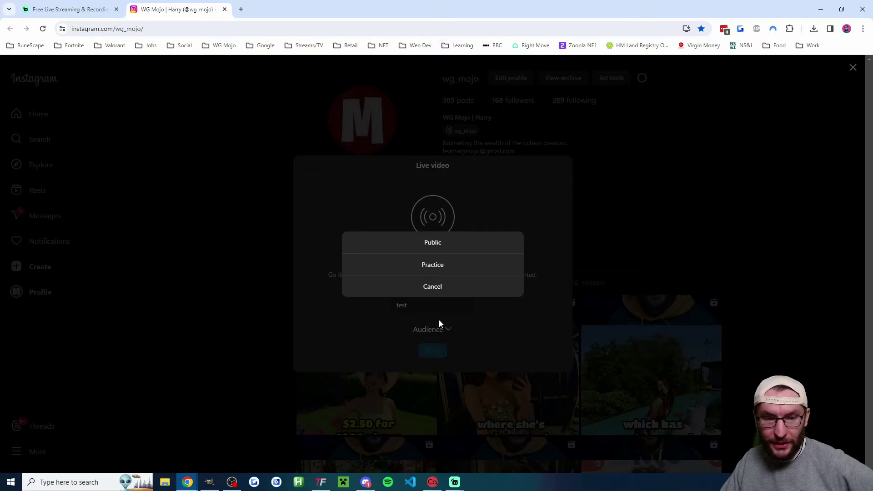
pyautogui.click(438, 266)
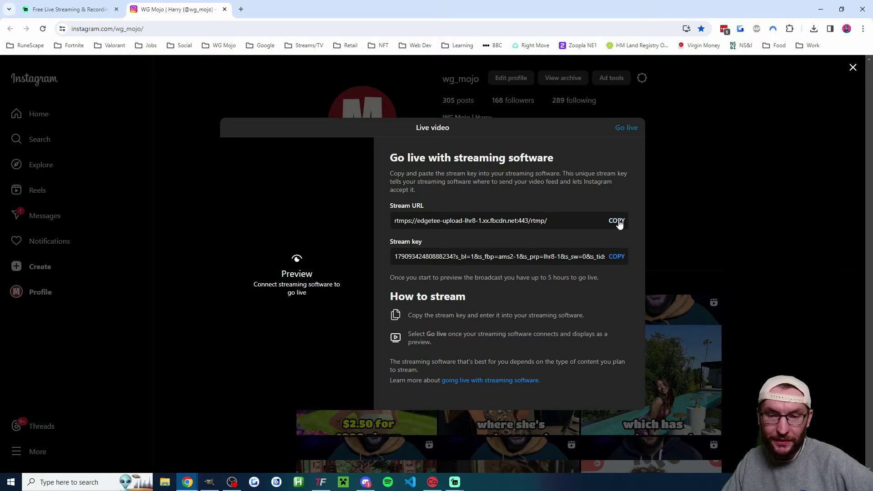
# Copy Instagram's stream URL and paste it into the Instagram Stream URL field in the Streamlabs Desktop settings.
pyautogui.click(618, 222)
pyautogui.click(491, 441)
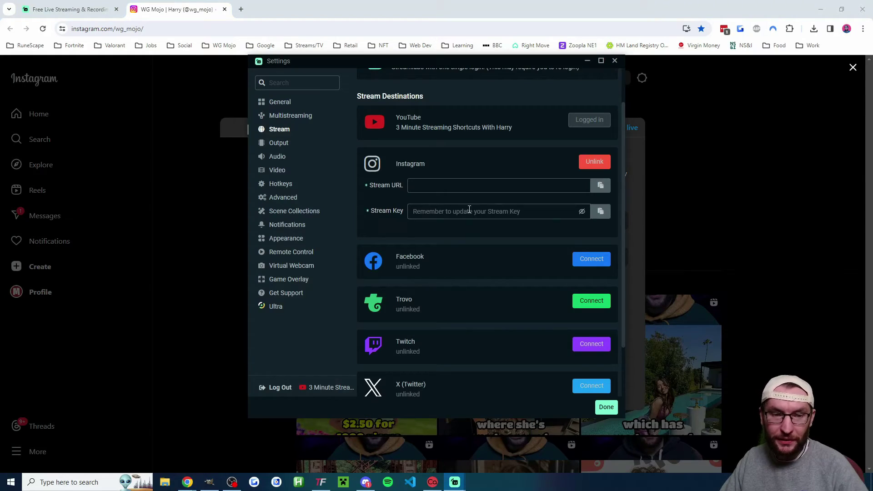
pyautogui.click(460, 182)
pyautogui.hotkey('ctrl', 'v')
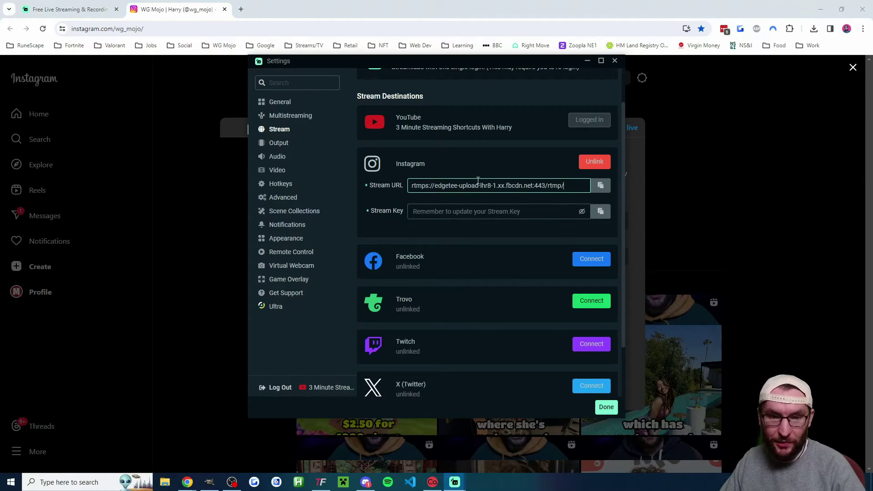
# Copy the stream key from Instagram, paste it into the Instagram Stream Key field in Streamlabs Desktop, and close the settings.
pyautogui.click(183, 12)
pyautogui.click(617, 257)
pyautogui.moveTo(461, 485)
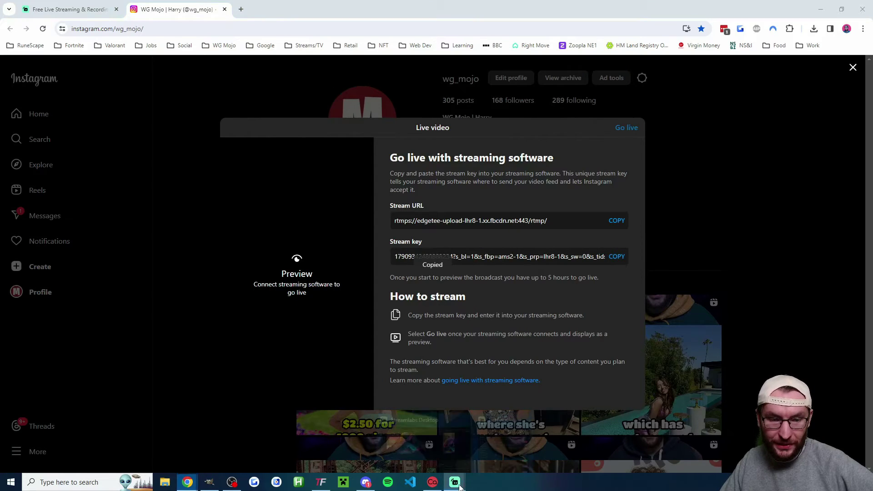
pyautogui.click(500, 443)
pyautogui.click(482, 211)
pyautogui.hotkey('ctrl', 'v')
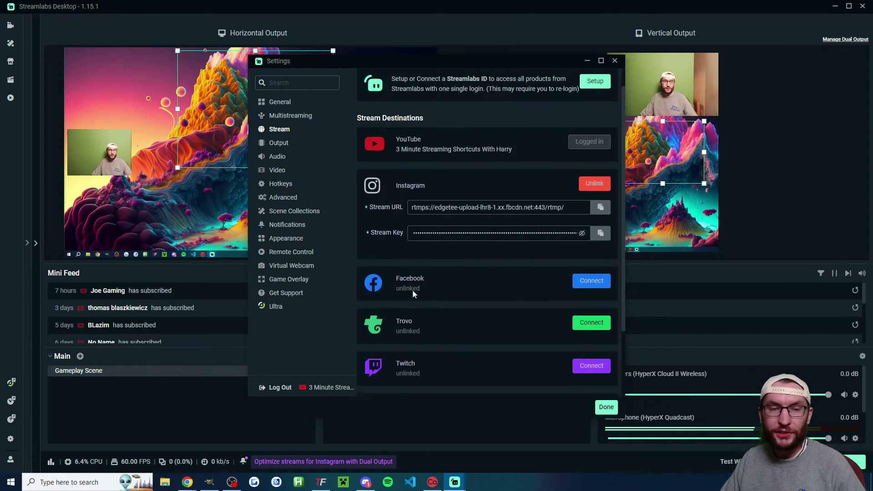
pyautogui.scroll(2, 401, 273)
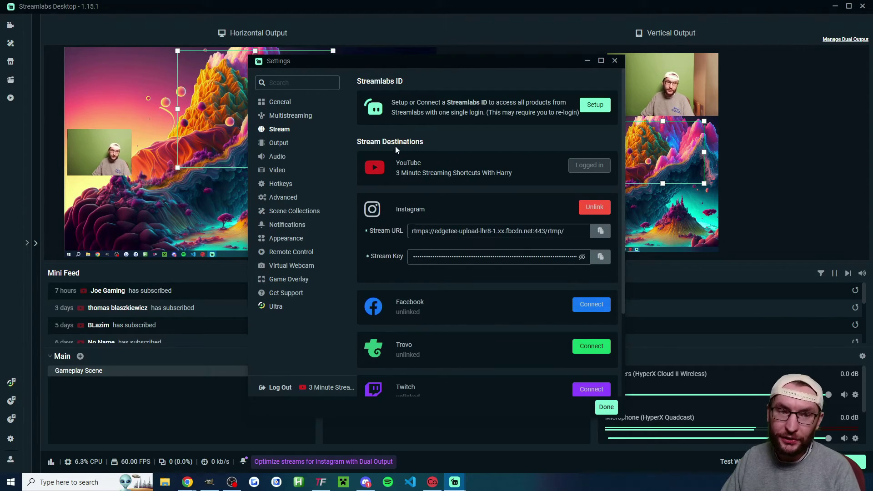
pyautogui.click(607, 407)
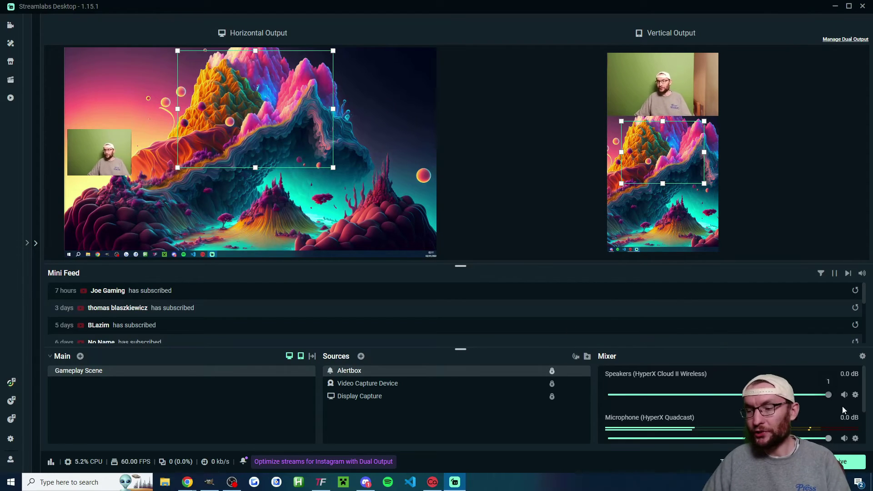
# Open the Go Live setup and add Instagram as a destination alongside YouTube.
pyautogui.click(848, 462)
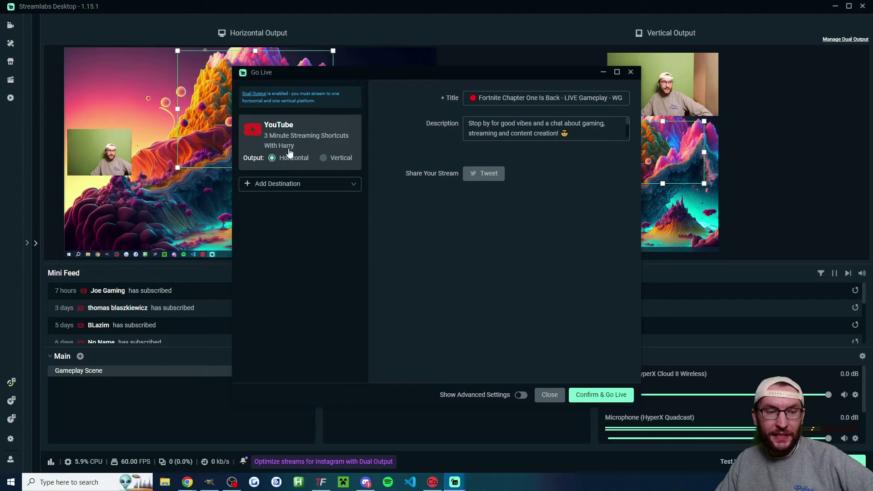
pyautogui.click(311, 189)
pyautogui.click(282, 202)
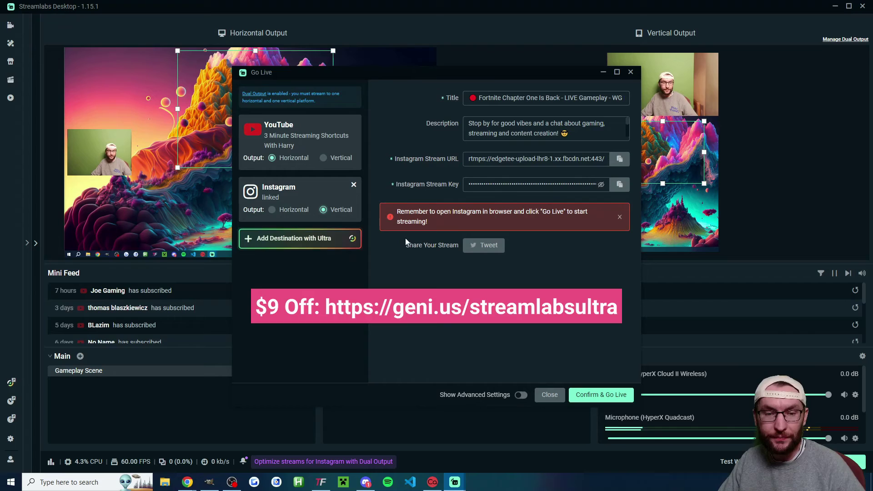
# Show the advanced Go Live settings and review the common, YouTube and Instagram stream options.
pyautogui.click(521, 395)
pyautogui.scroll(-3, 551, 222)
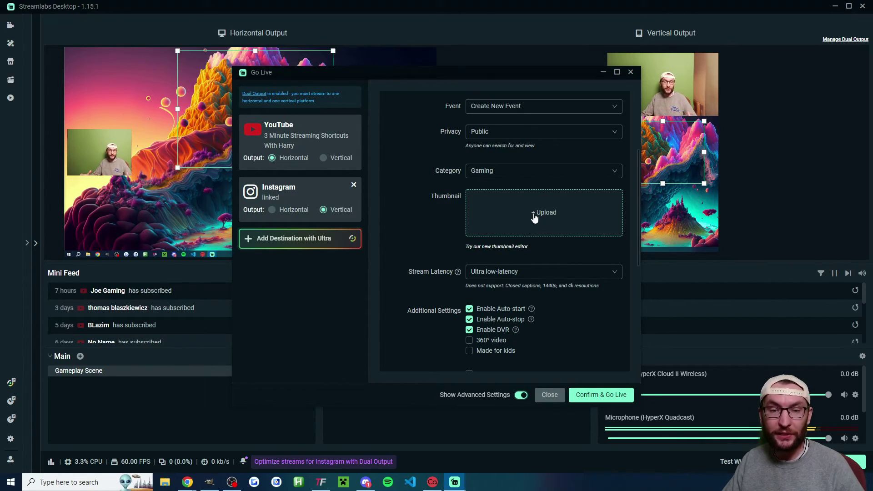
pyautogui.scroll(3, 534, 218)
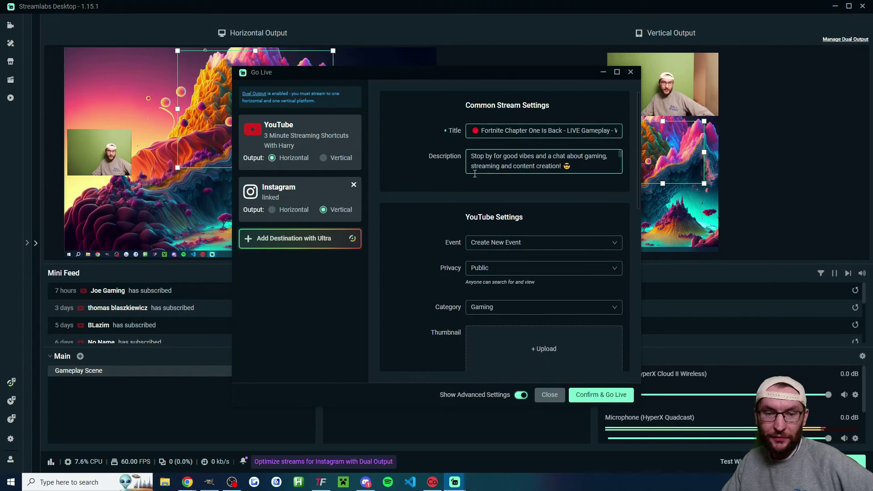
pyautogui.scroll(-5, 453, 190)
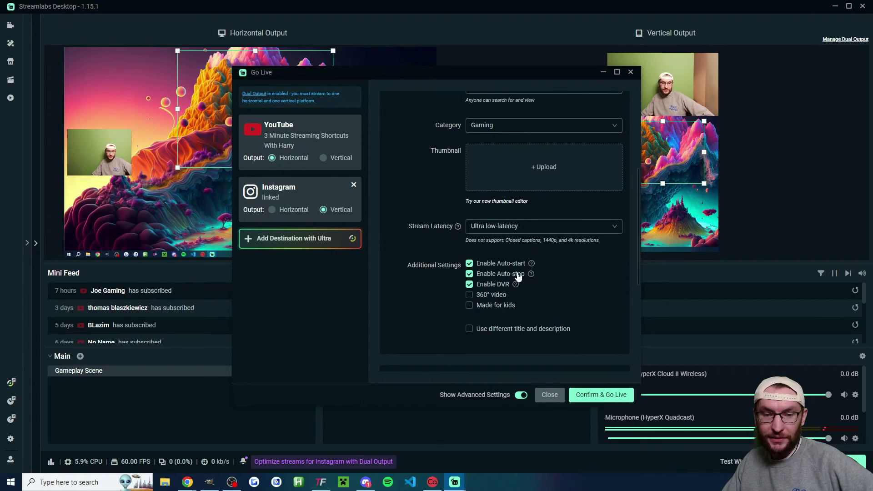
pyautogui.scroll(-4, 519, 276)
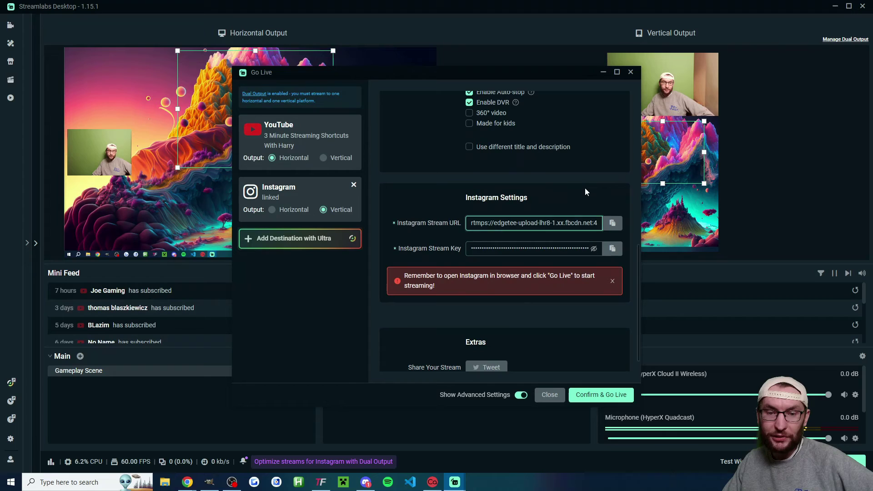
pyautogui.scroll(-1, 442, 216)
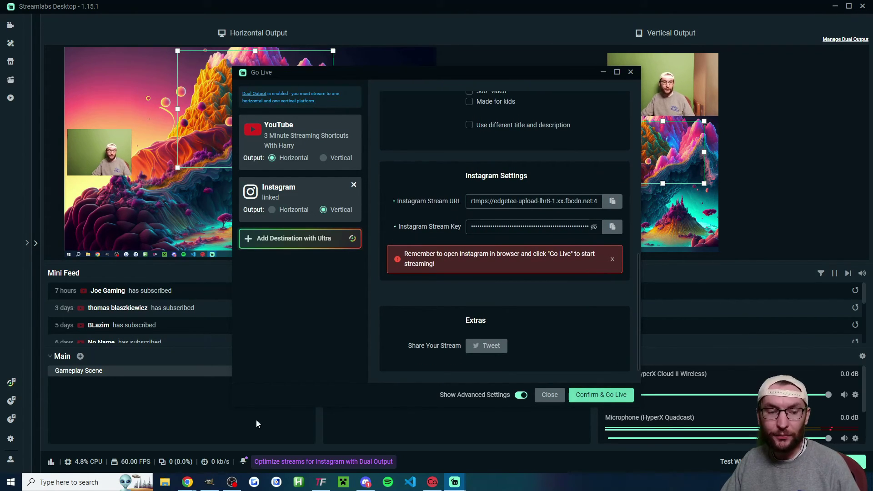
# Switch to the browser to check Instagram's live video page, and return to the Go Live window in Streamlabs Desktop.
pyautogui.moveTo(187, 482)
pyautogui.click(237, 416)
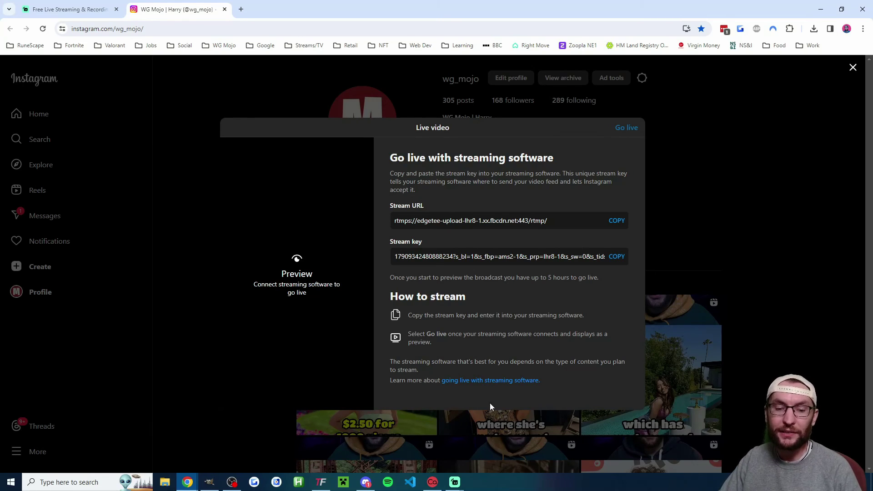
pyautogui.click(491, 435)
pyautogui.click(455, 482)
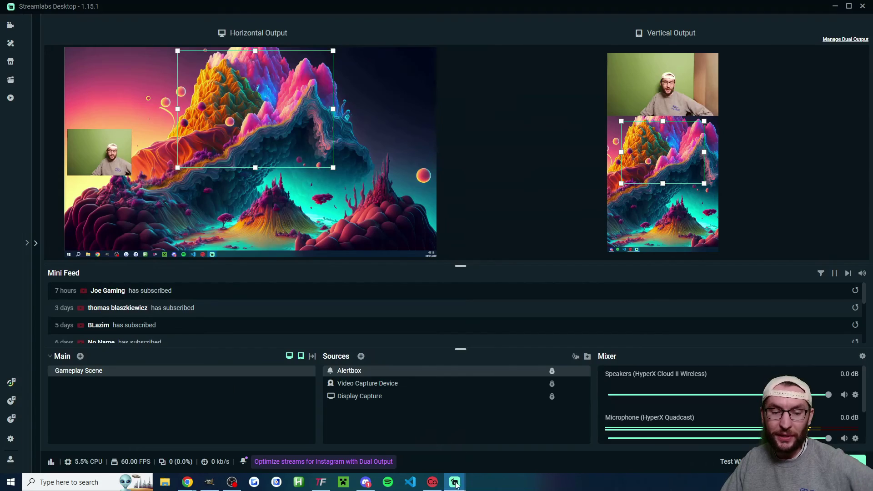
pyautogui.click(490, 441)
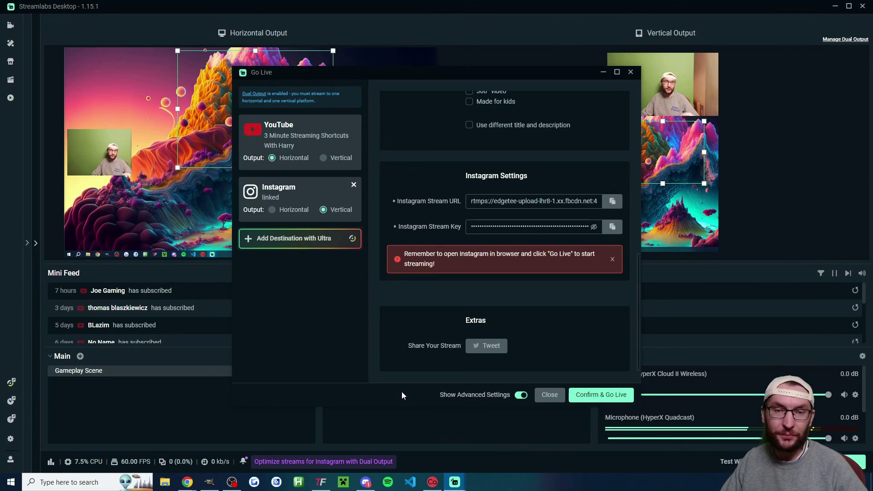